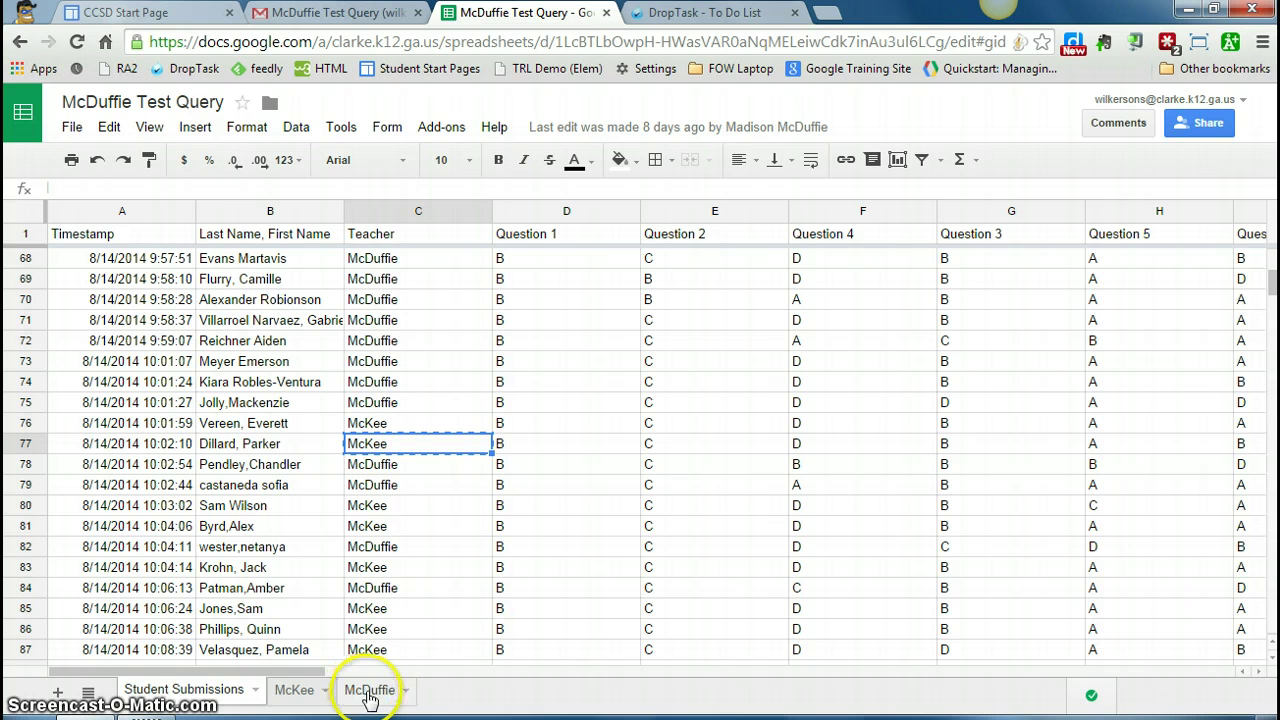
Step: Examine the two teacher sheets and the Teacher column of the Student Submissions sheet
left_click(293, 690)
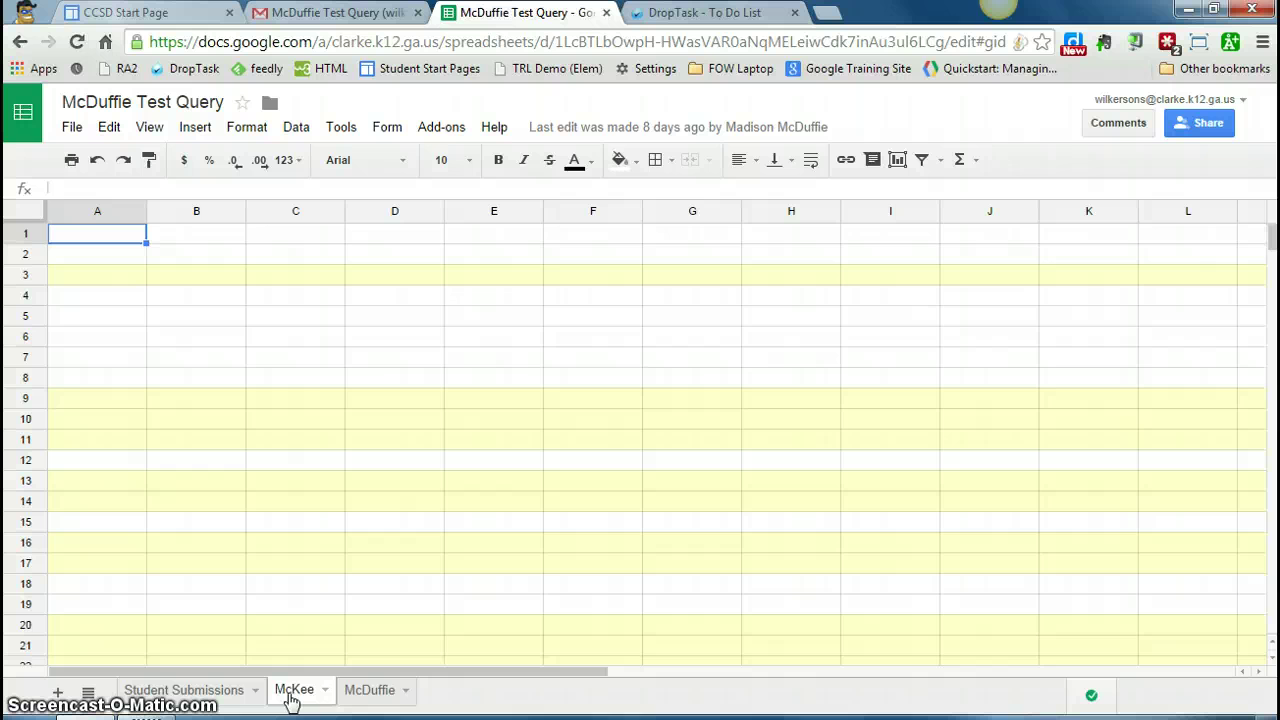
left_click(366, 689)
left_click(297, 692)
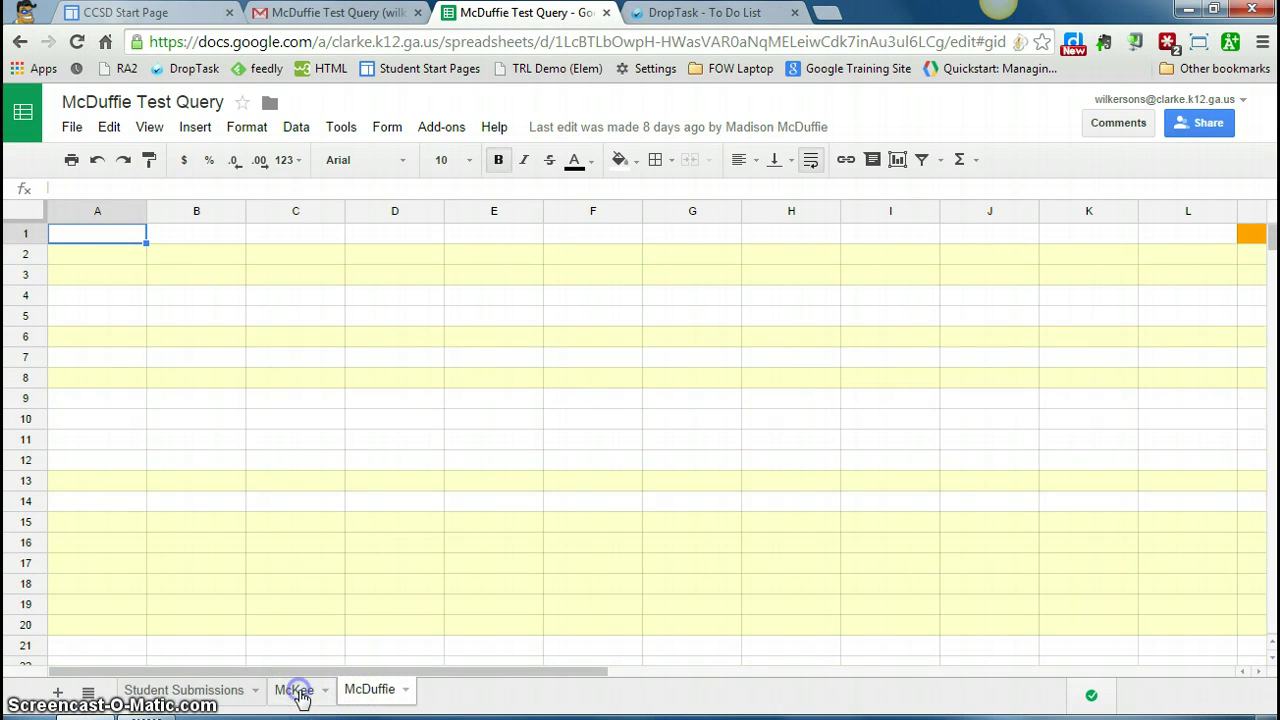
left_click(215, 692)
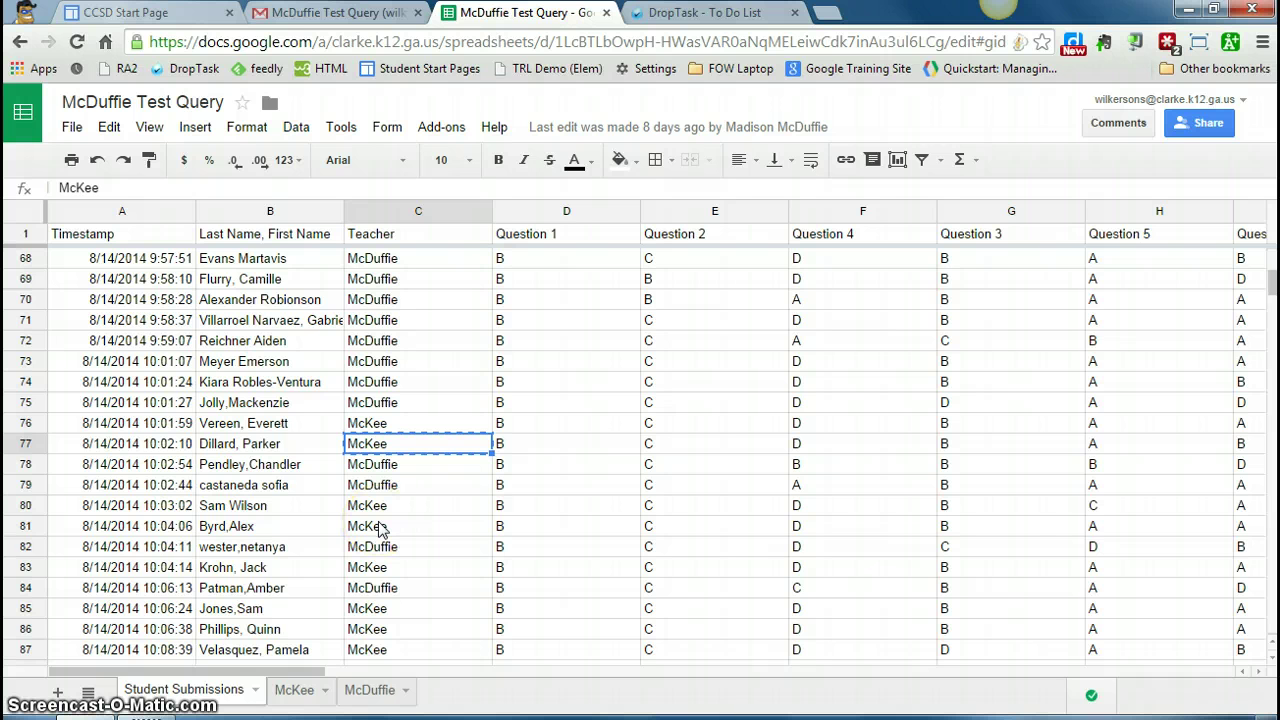
Step: Begin a QUERY formula in cell A1 of the first teacher's sheet, using the whole Student Submissions sheet ('Student Submissions'!1:1152) as its data
left_click(289, 690)
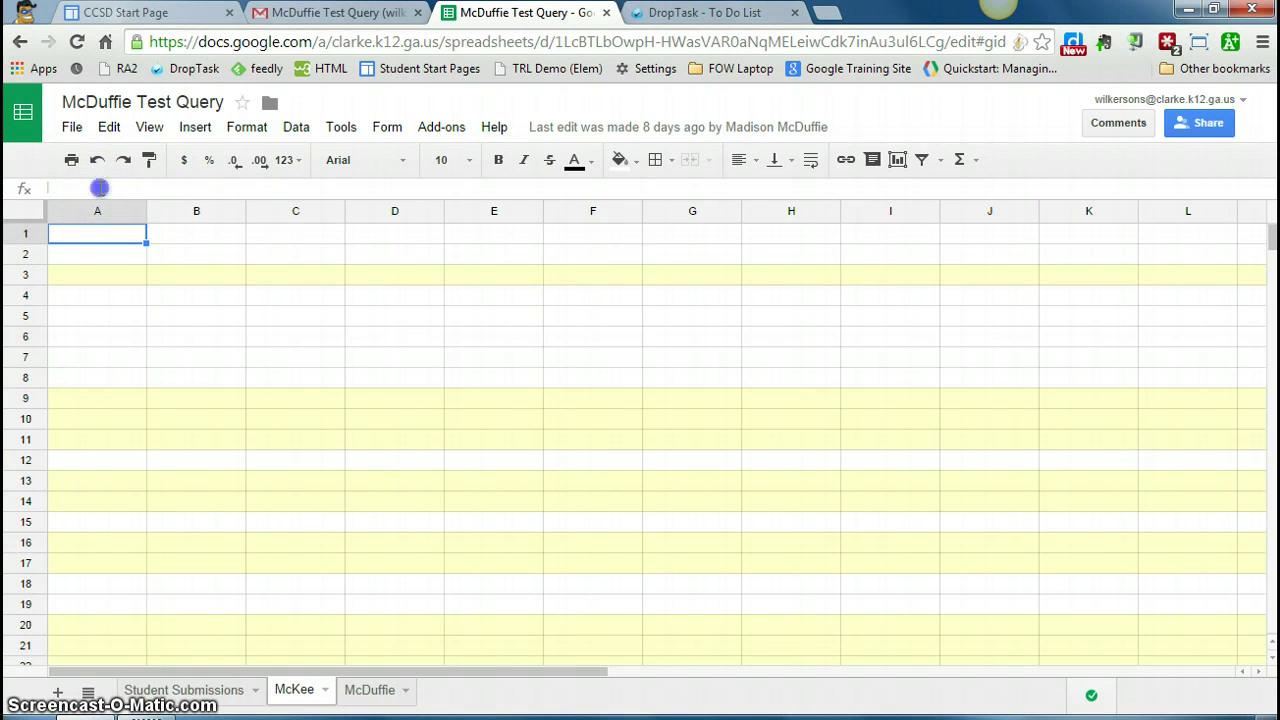
left_click(100, 188)
type("=")
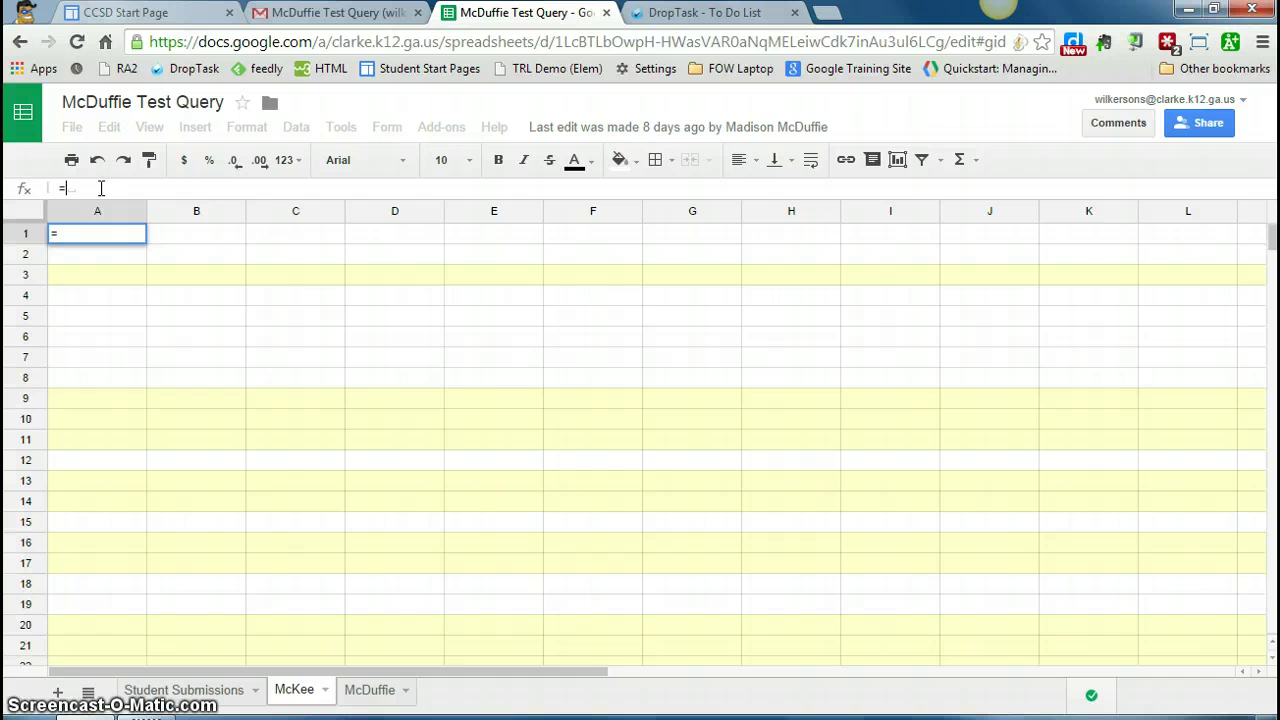
type("que")
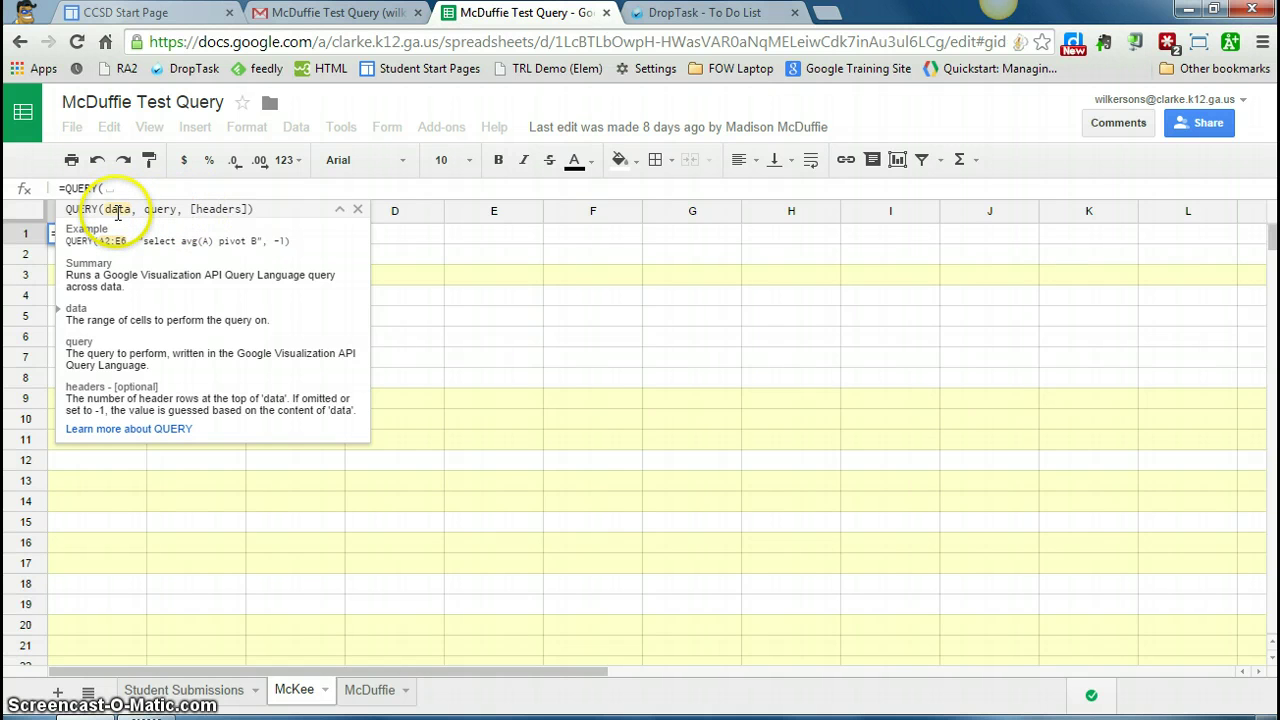
left_click(183, 692)
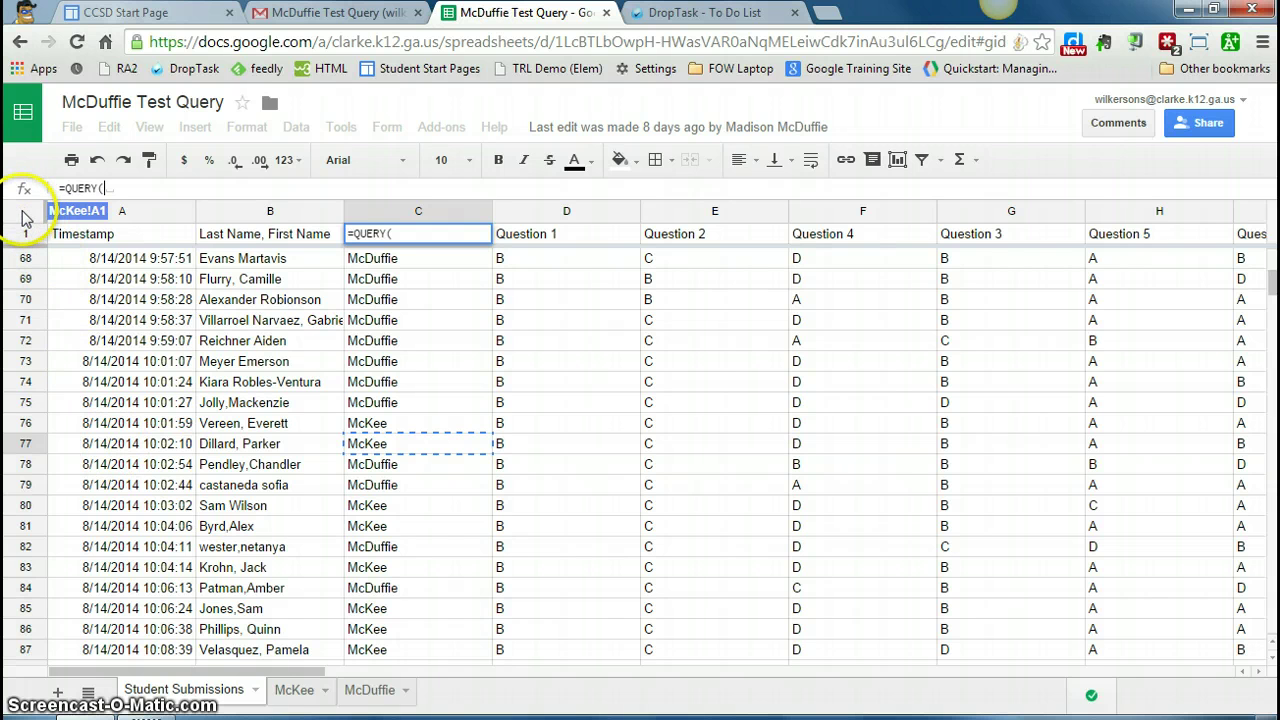
left_click(24, 218)
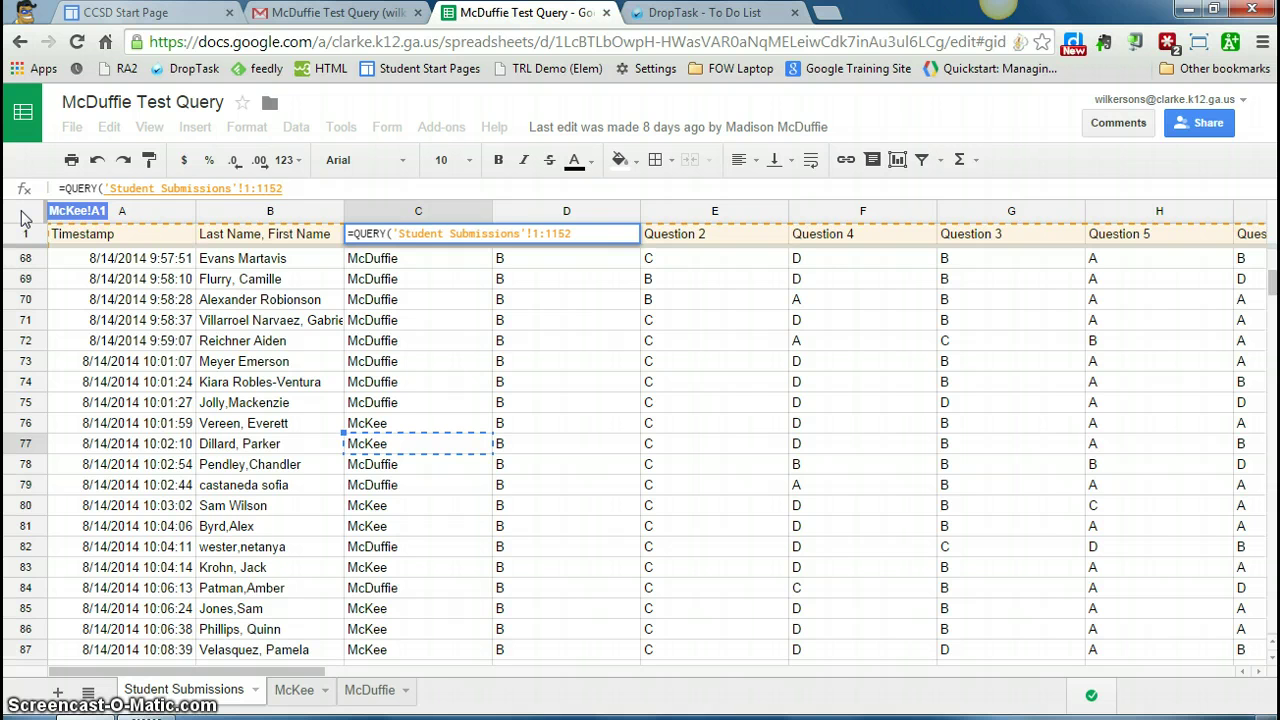
Step: Complete the formula with the query "select A,B,C,D,E,F where C=" followed by the first teacher's surname in single quotes
type(",")
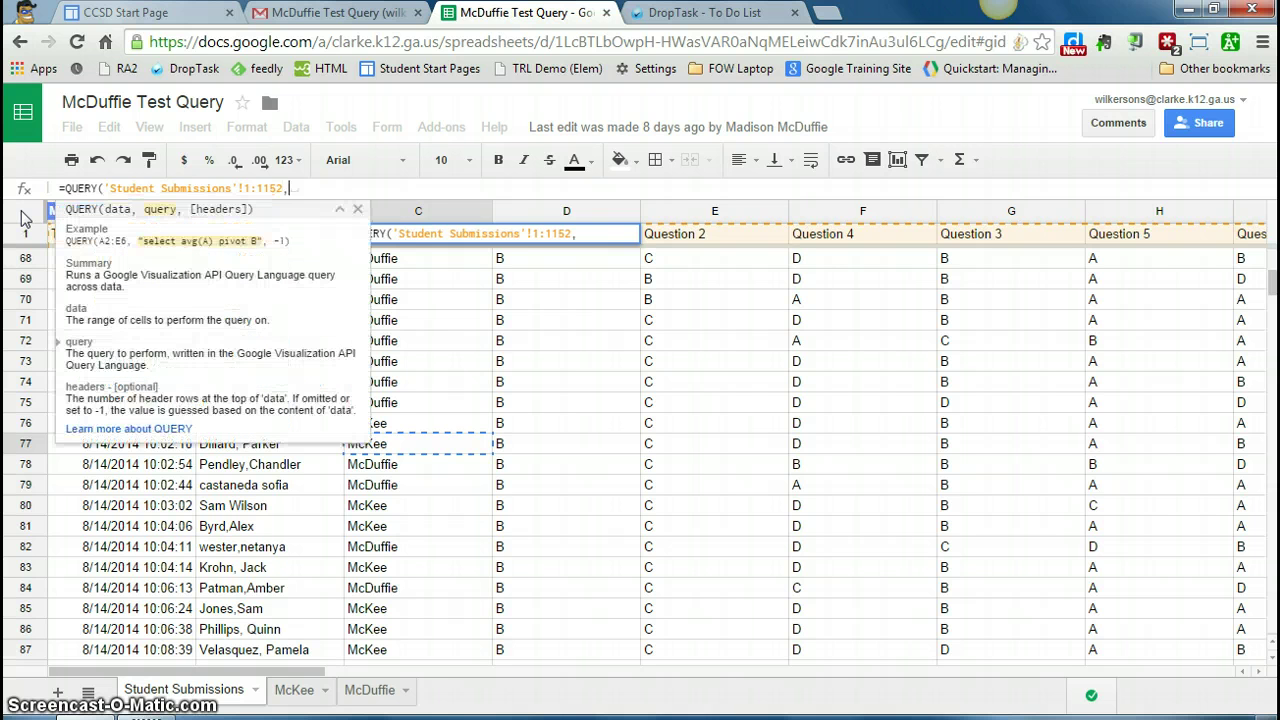
type(" \"sele")
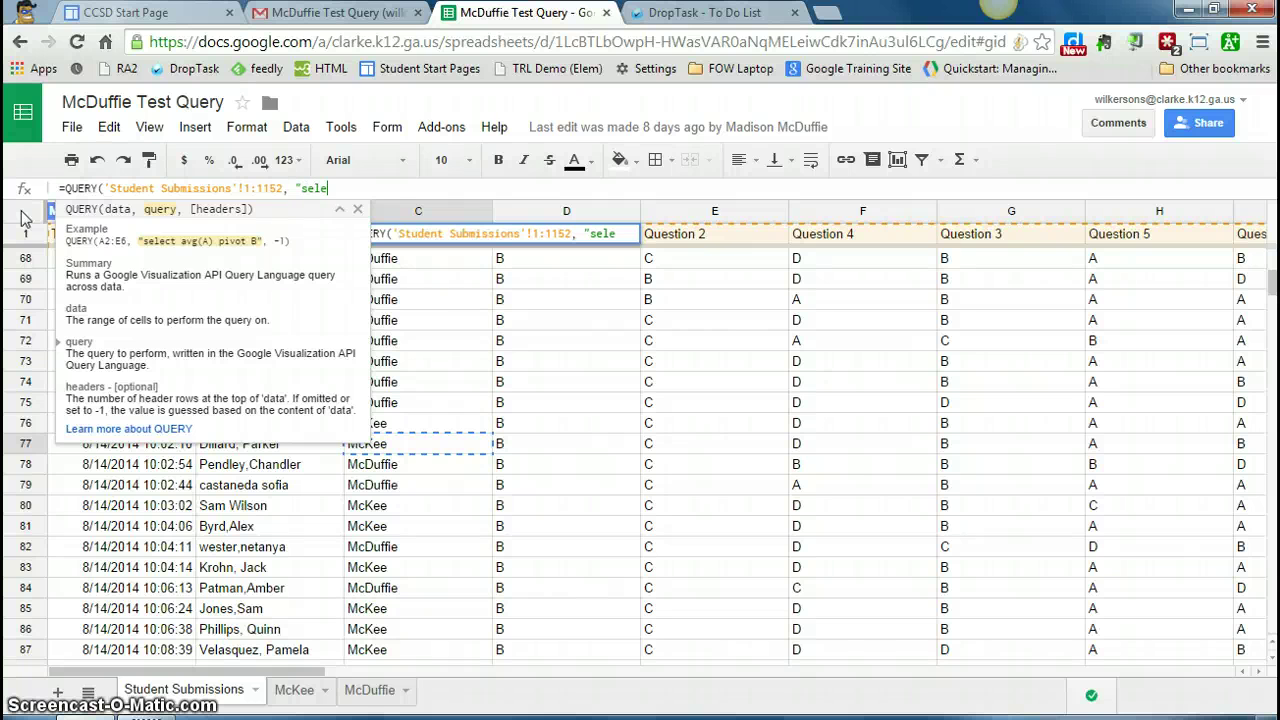
type("ct A,B,C,D,E,F where C=")
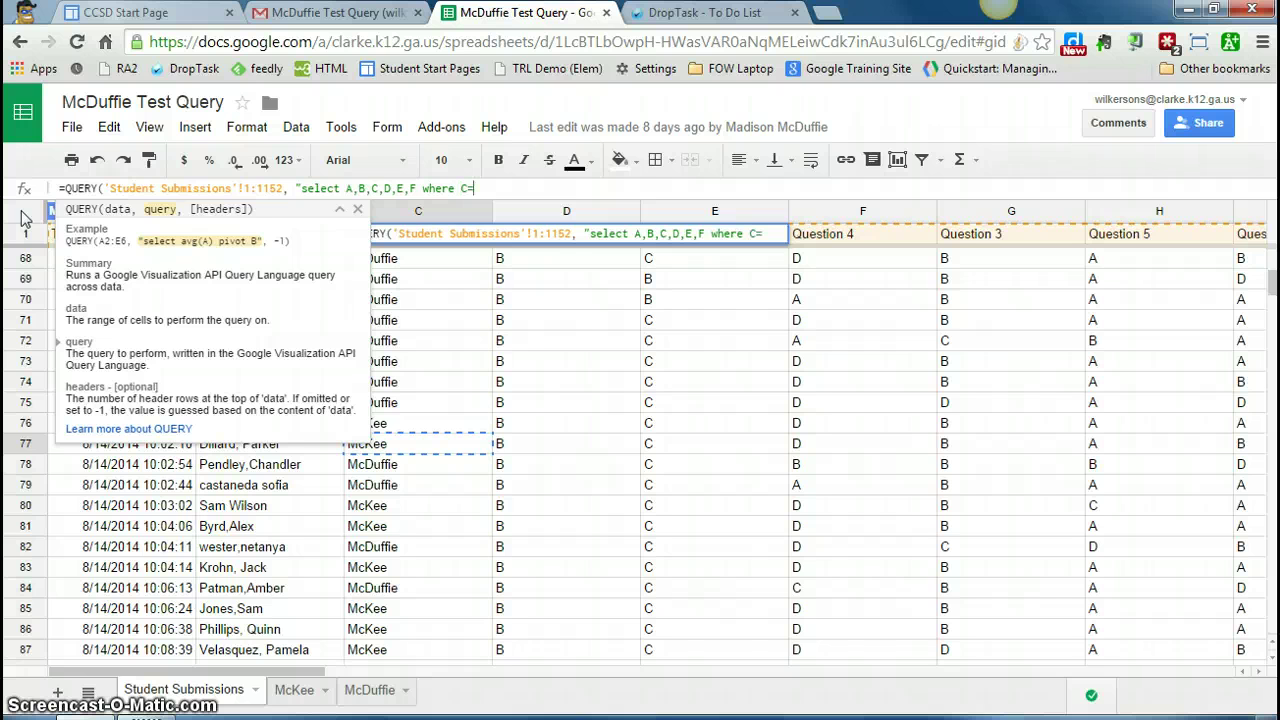
type("'McKee'\"")
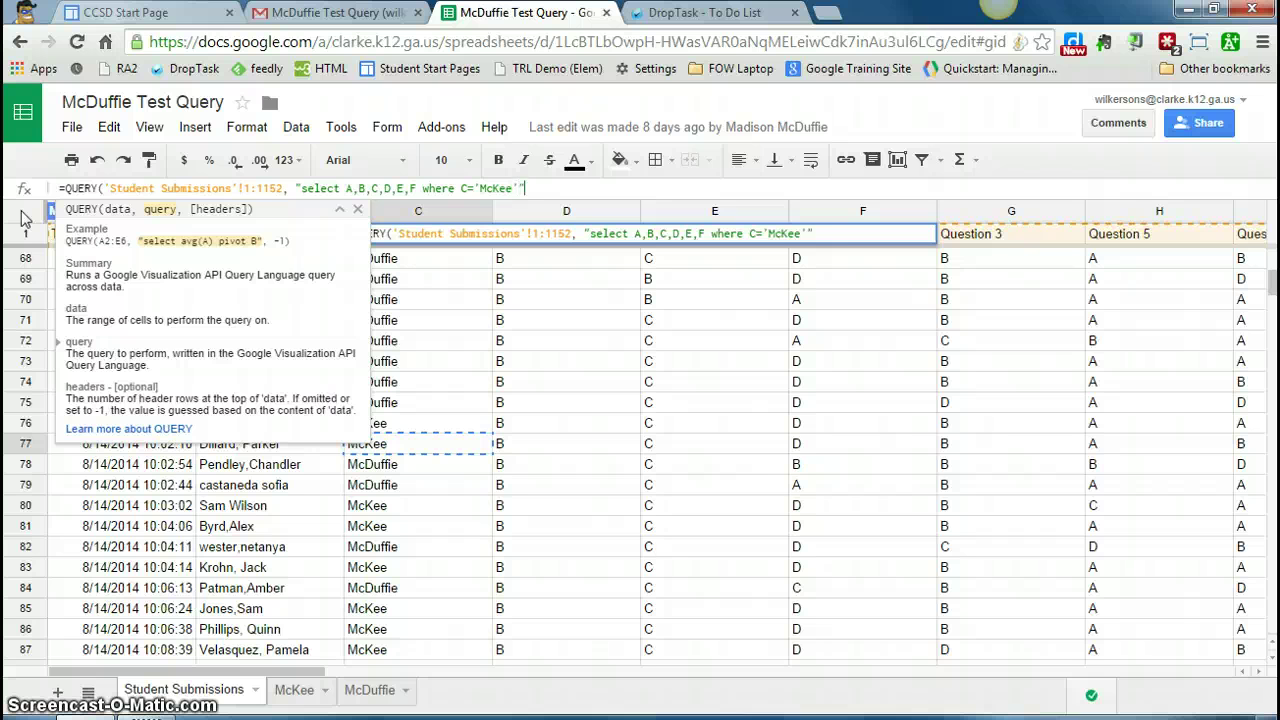
type(")")
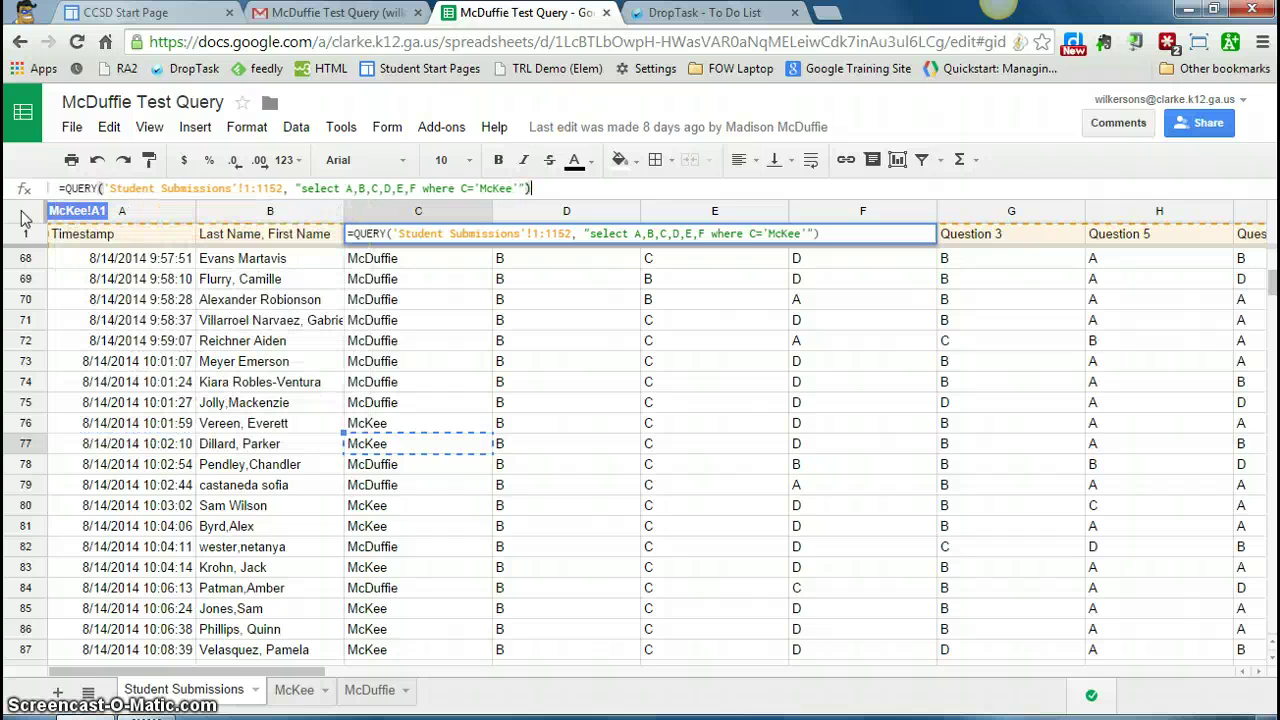
key("Return")
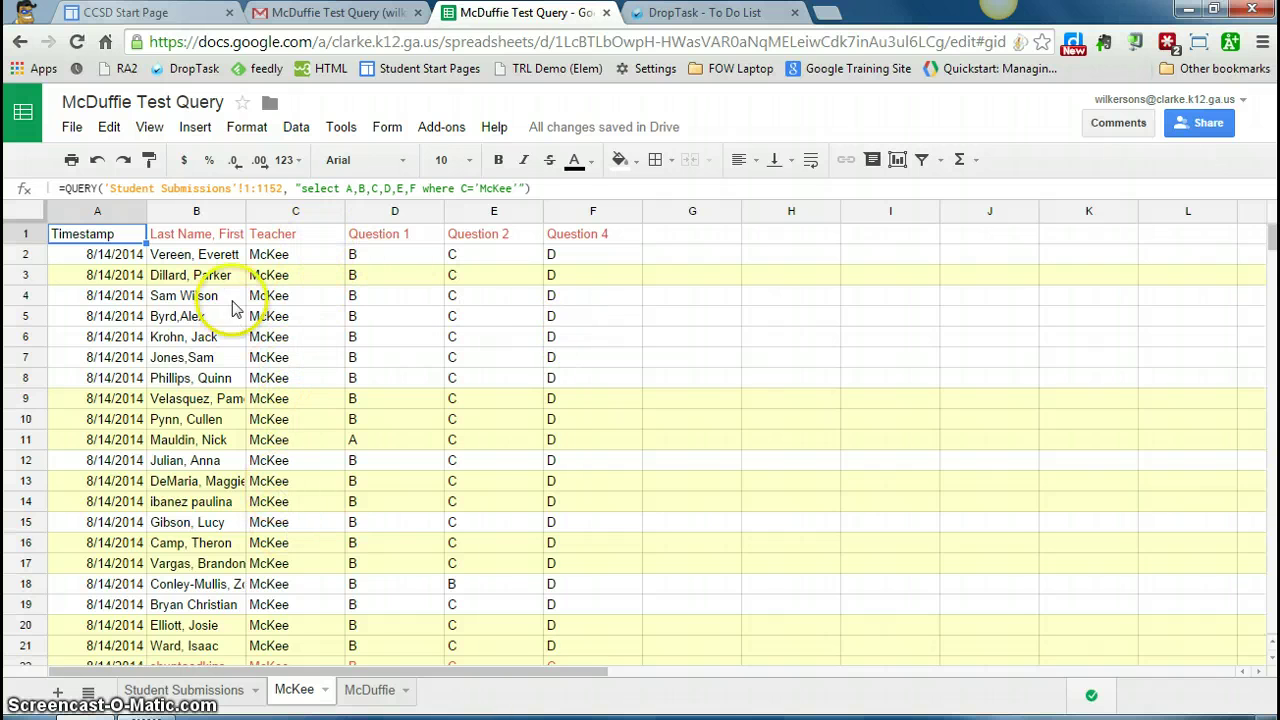
Step: Review the query formula's column list, teacher condition and quotation marks against the columns of the Student Submissions sheet
left_click(145, 187)
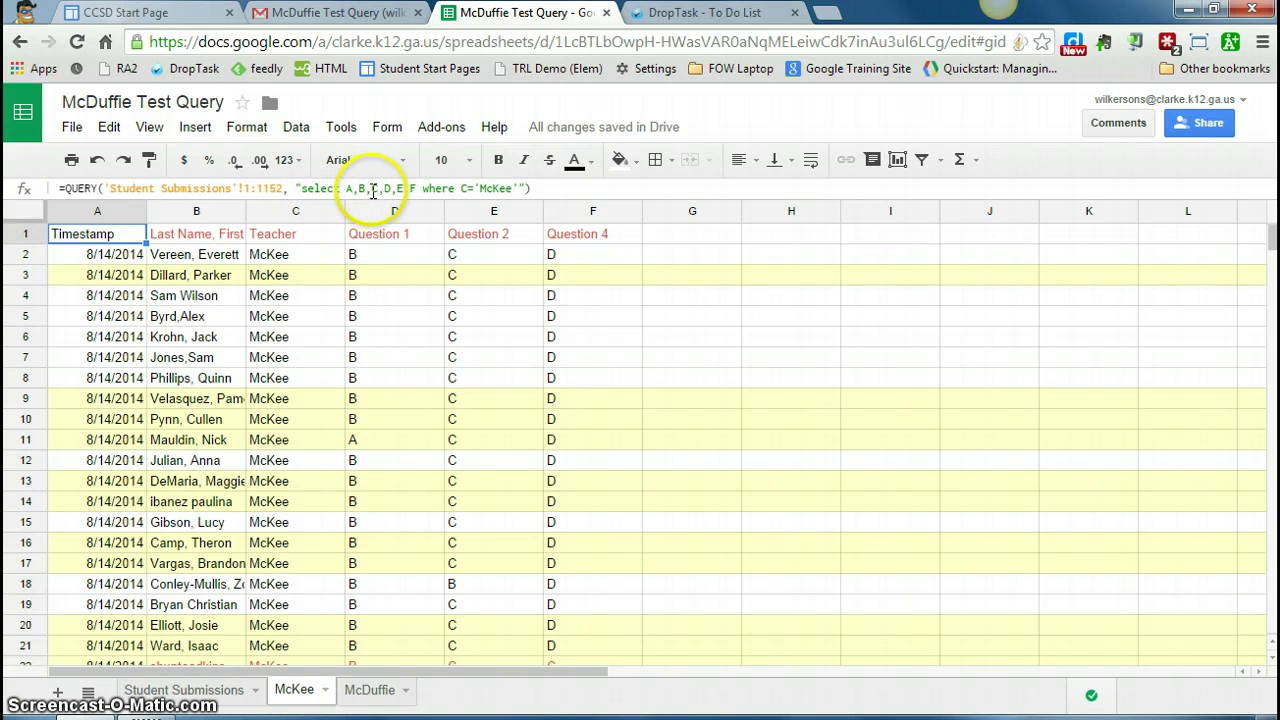
left_click(417, 188)
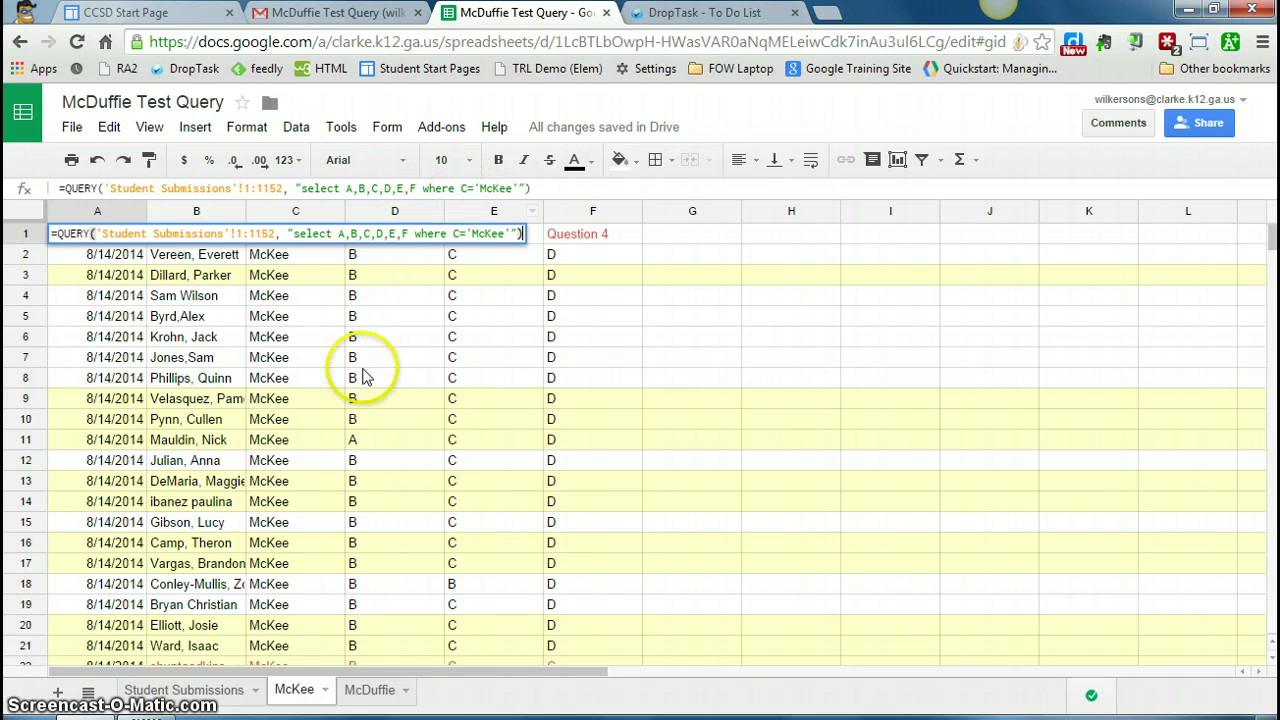
left_click(190, 692)
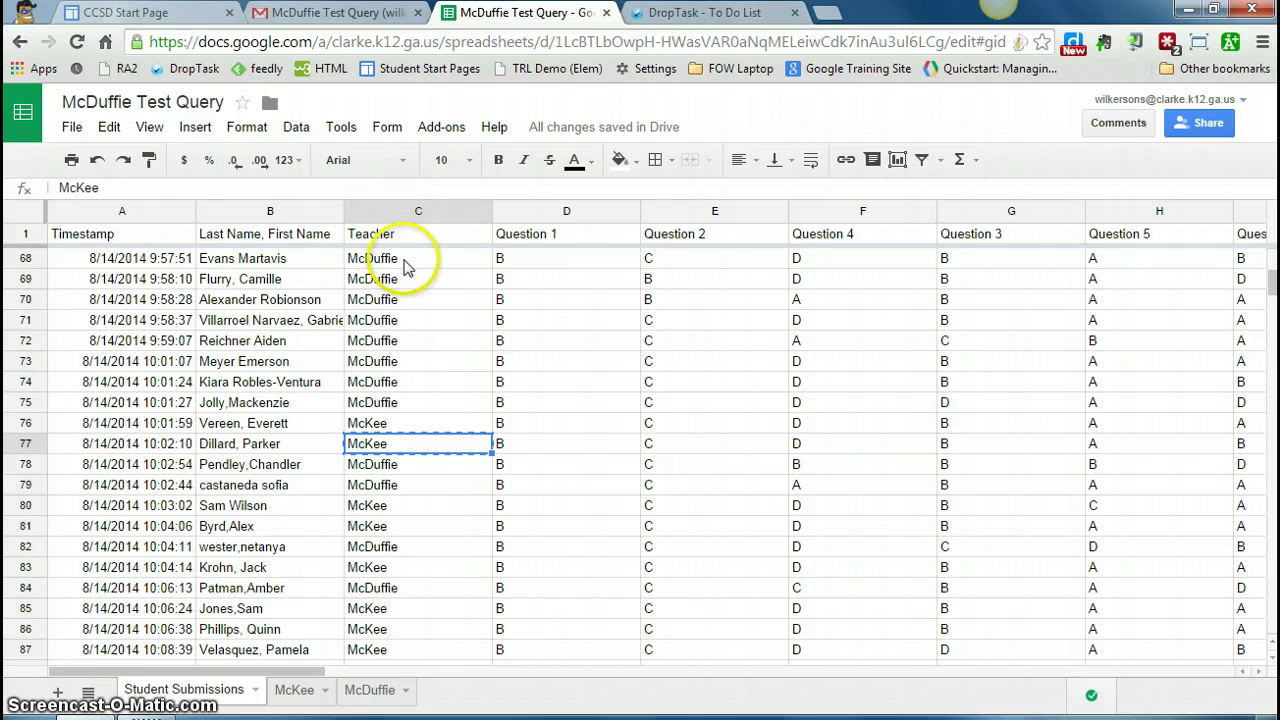
left_click(296, 690)
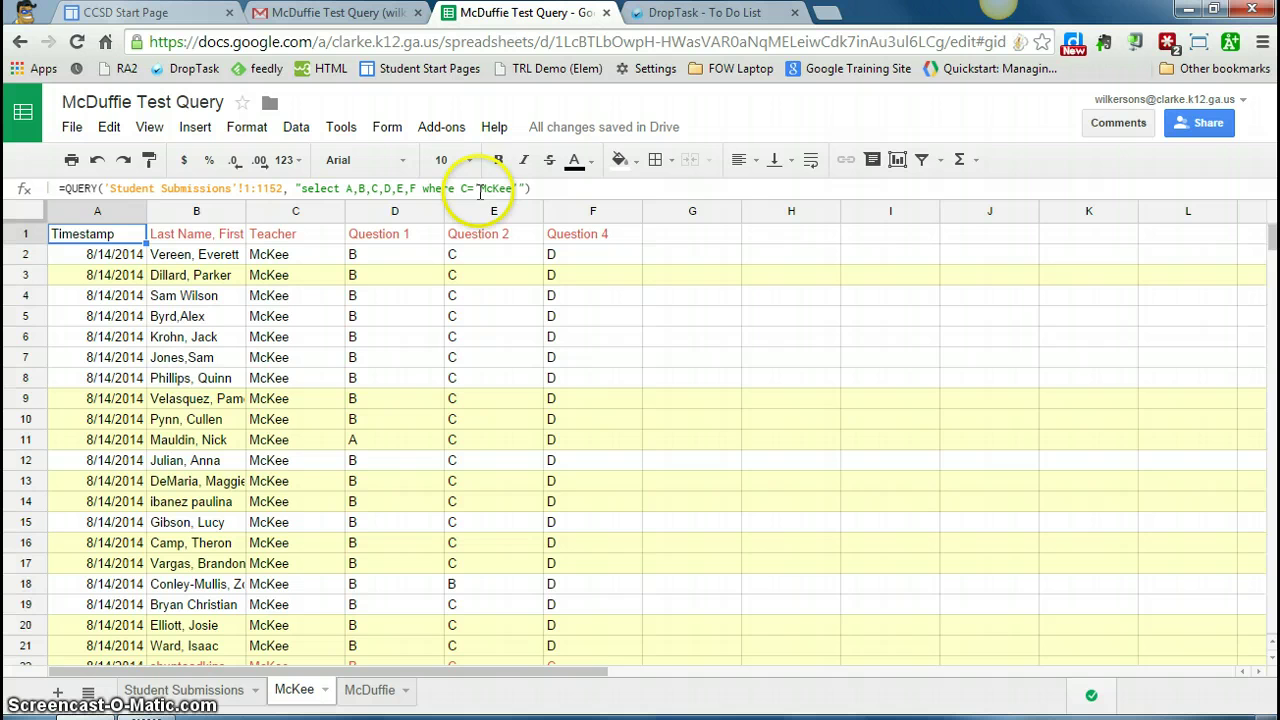
left_click(207, 689)
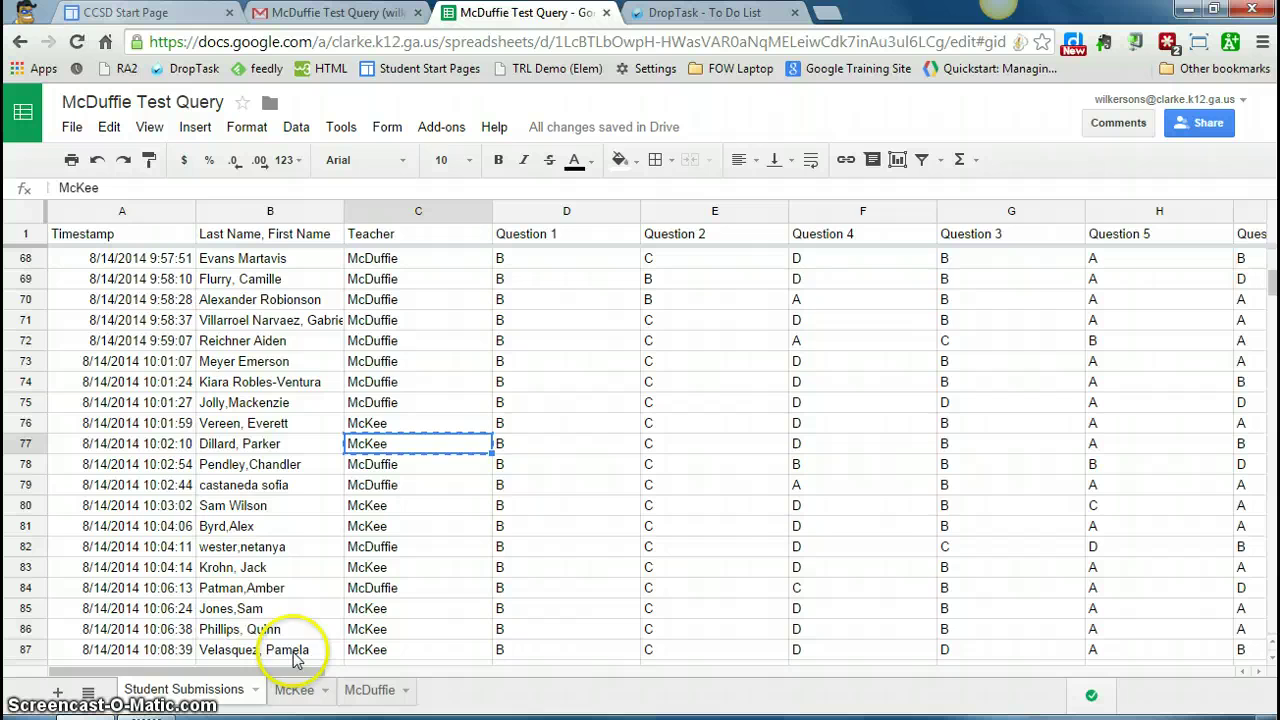
left_click(294, 689)
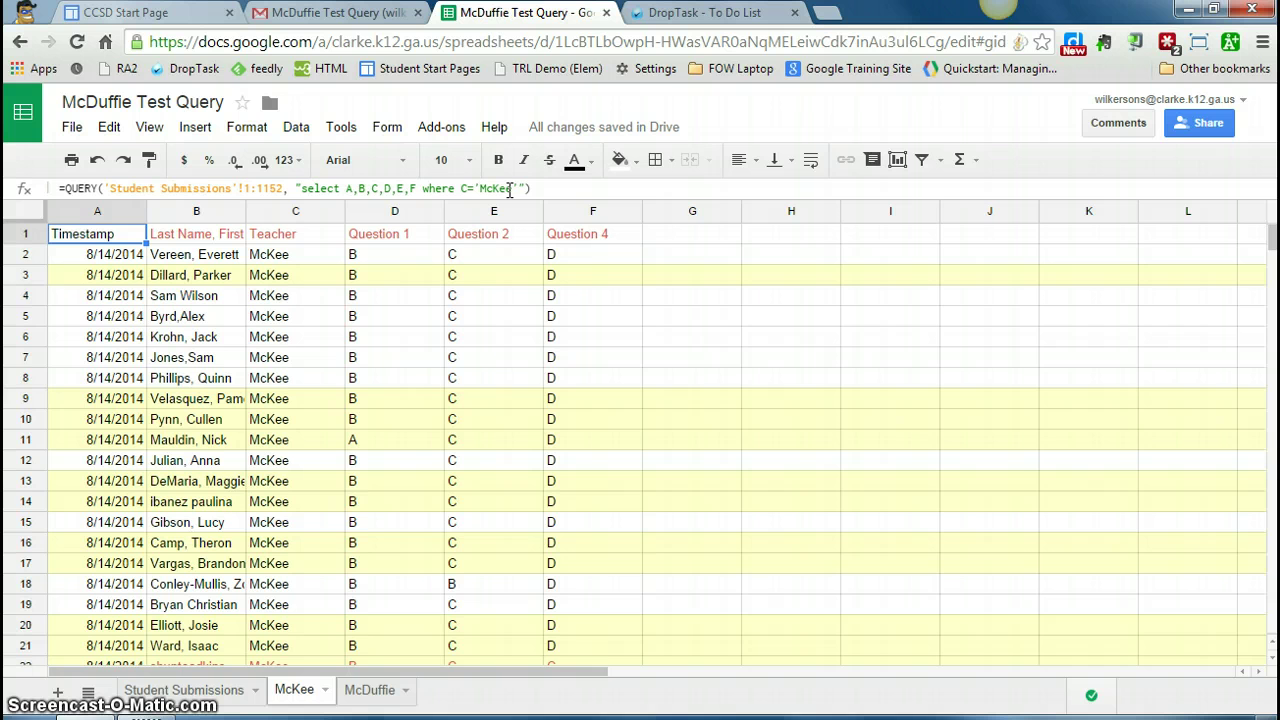
left_click(478, 189)
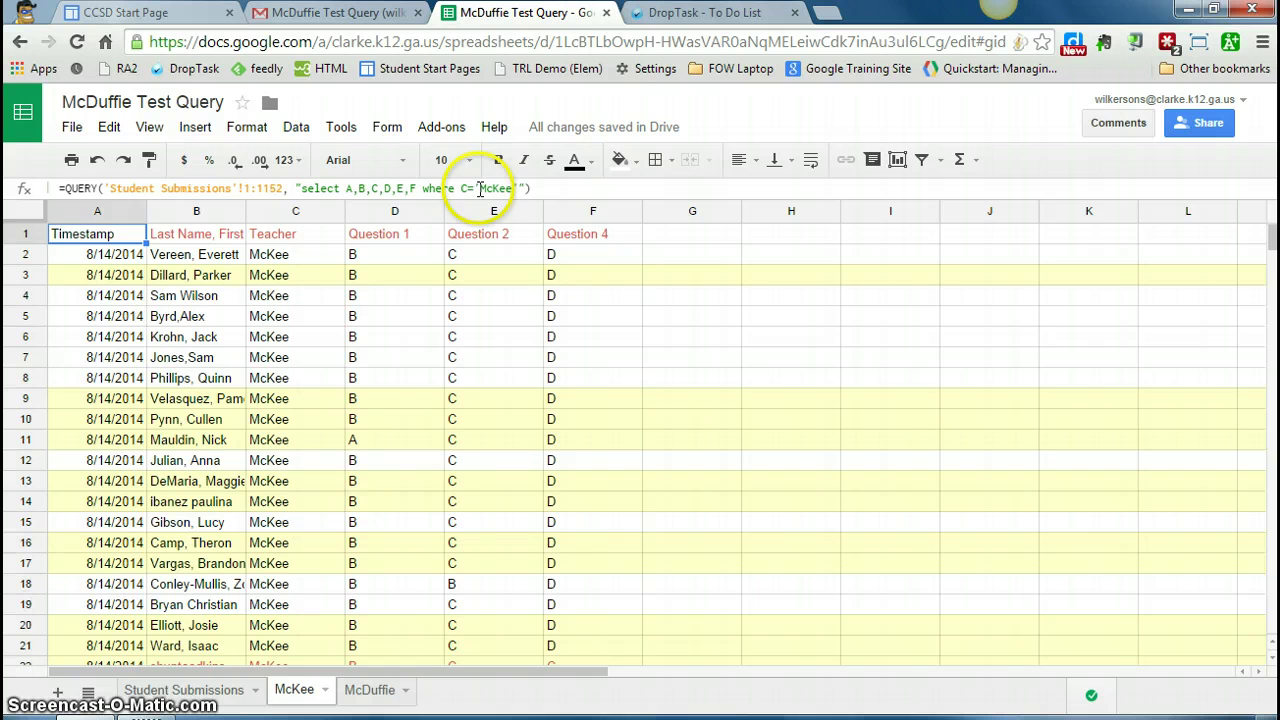
key("BackSpace")
type("'")
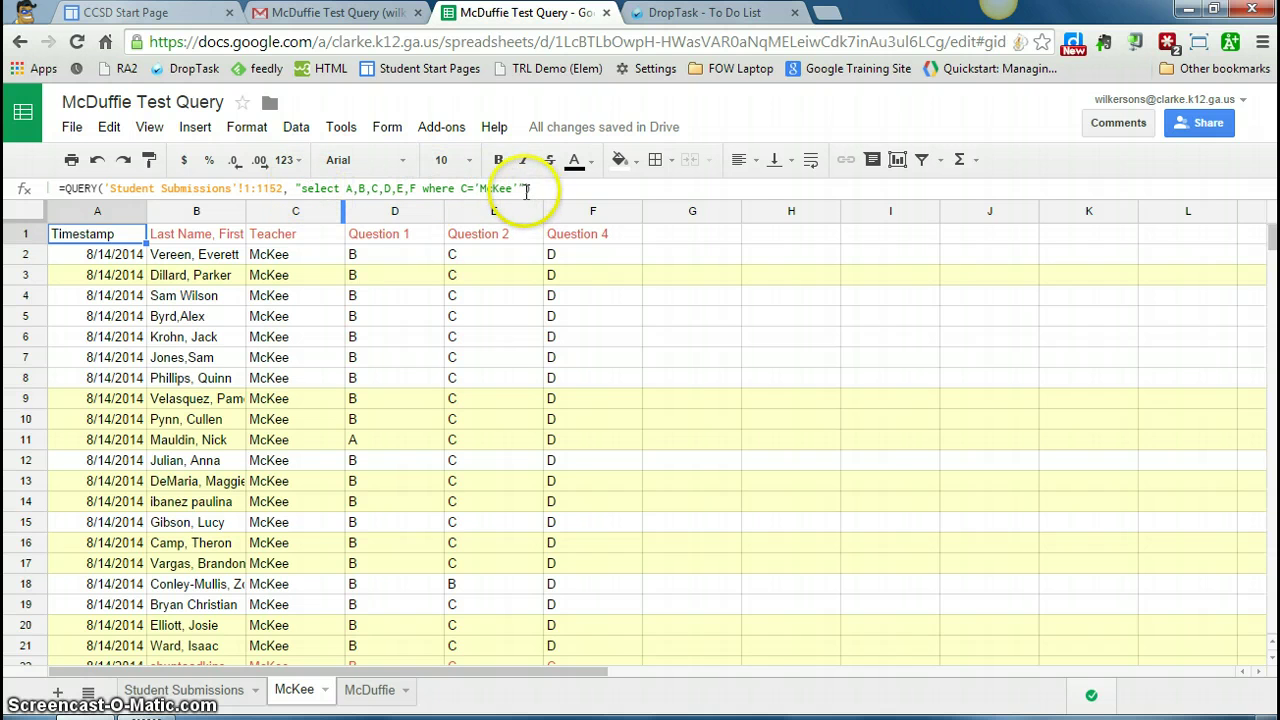
type(")")
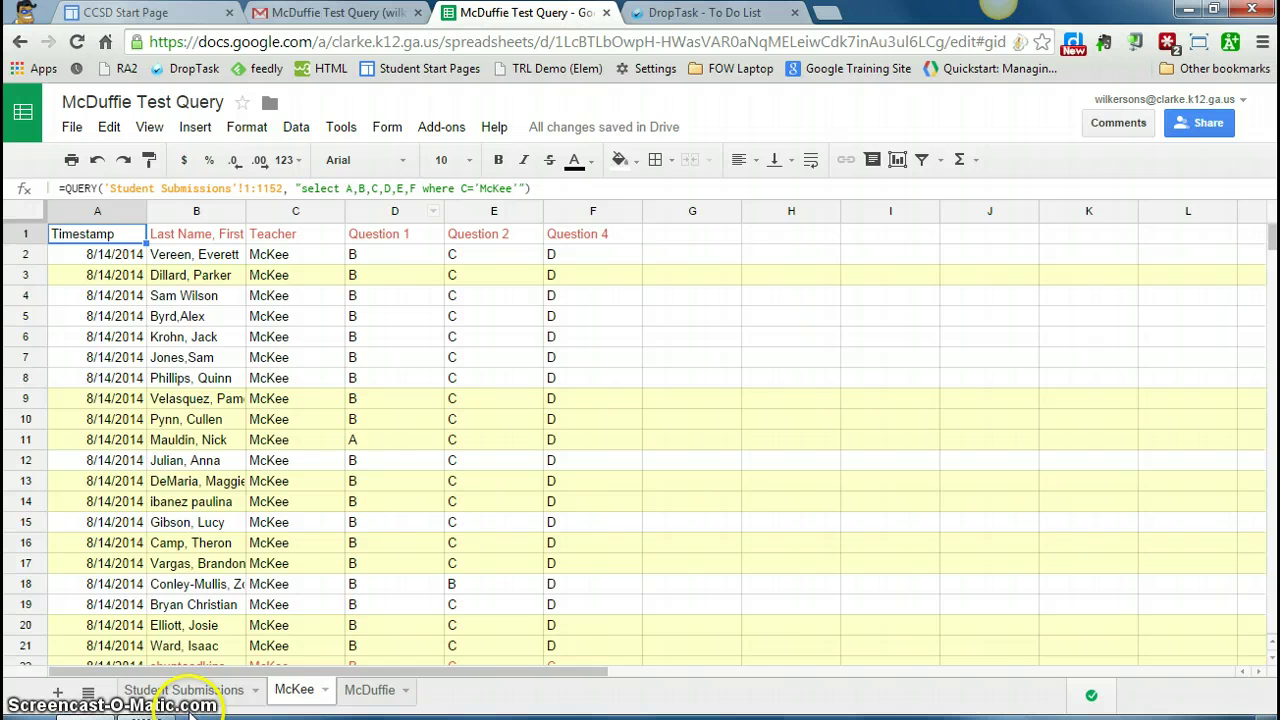
Step: Extend the first teacher's query to also select columns G,H,I,J,K,L,M,N,O,P,Q,R,S, through Class Period in Student Submissions
left_click(185, 690)
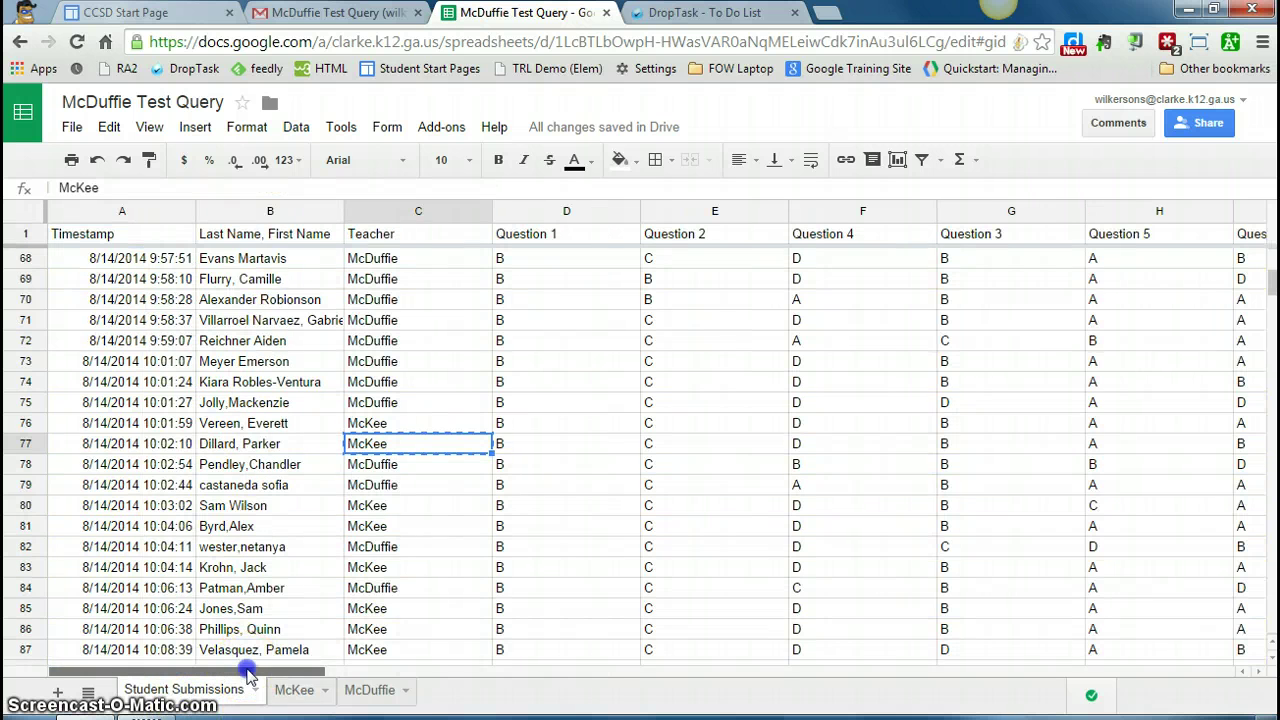
left_click_drag(248, 675, 707, 683)
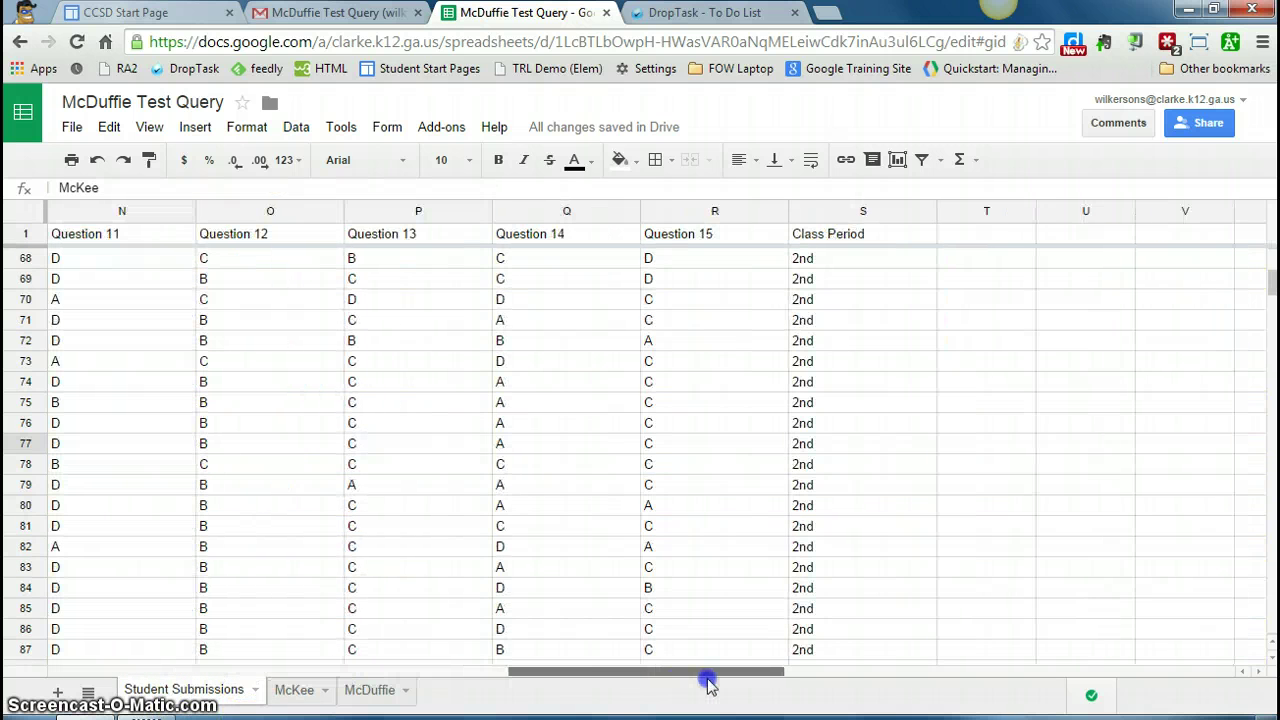
left_click(294, 690)
left_click(413, 188)
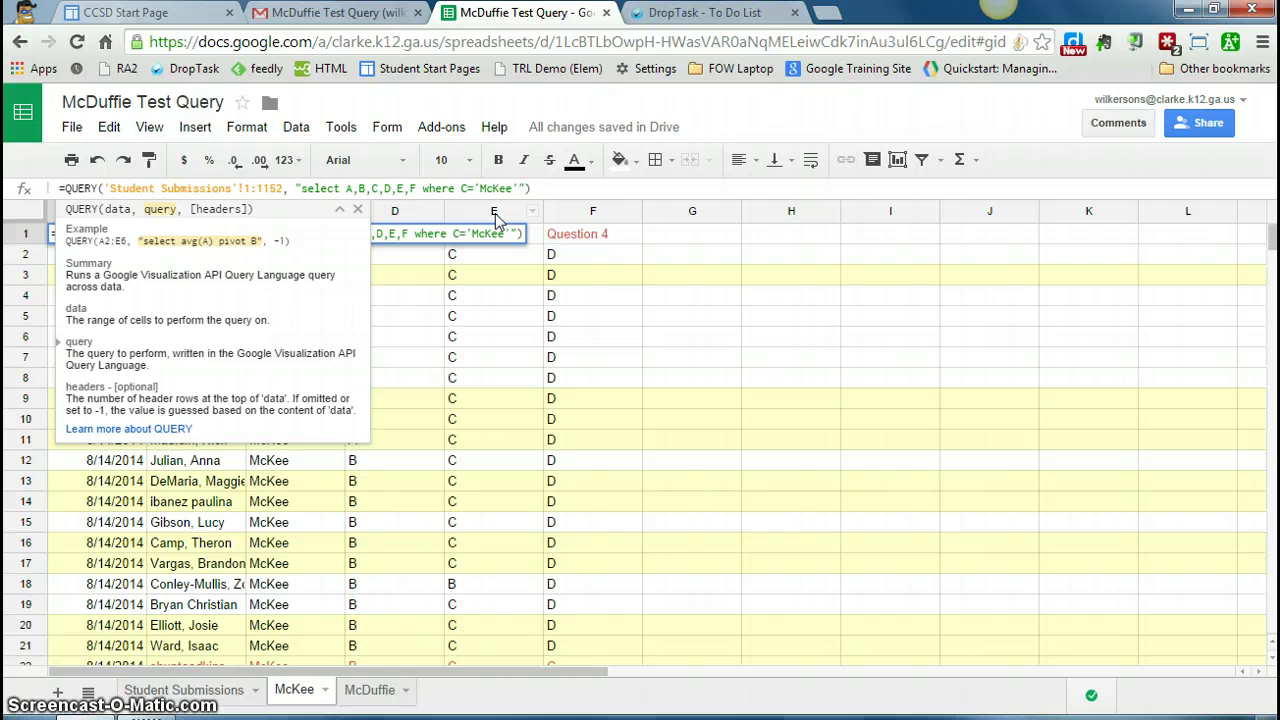
type(",")
type("G,H,I,J")
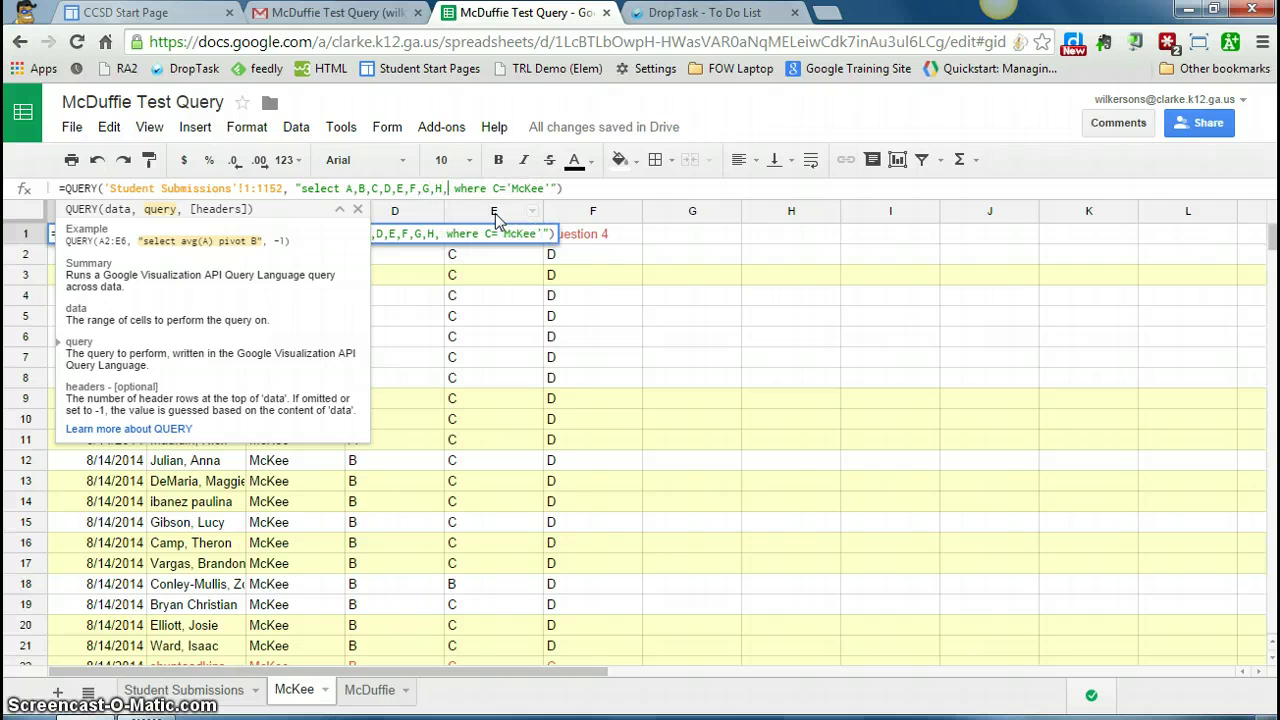
type(",K,L")
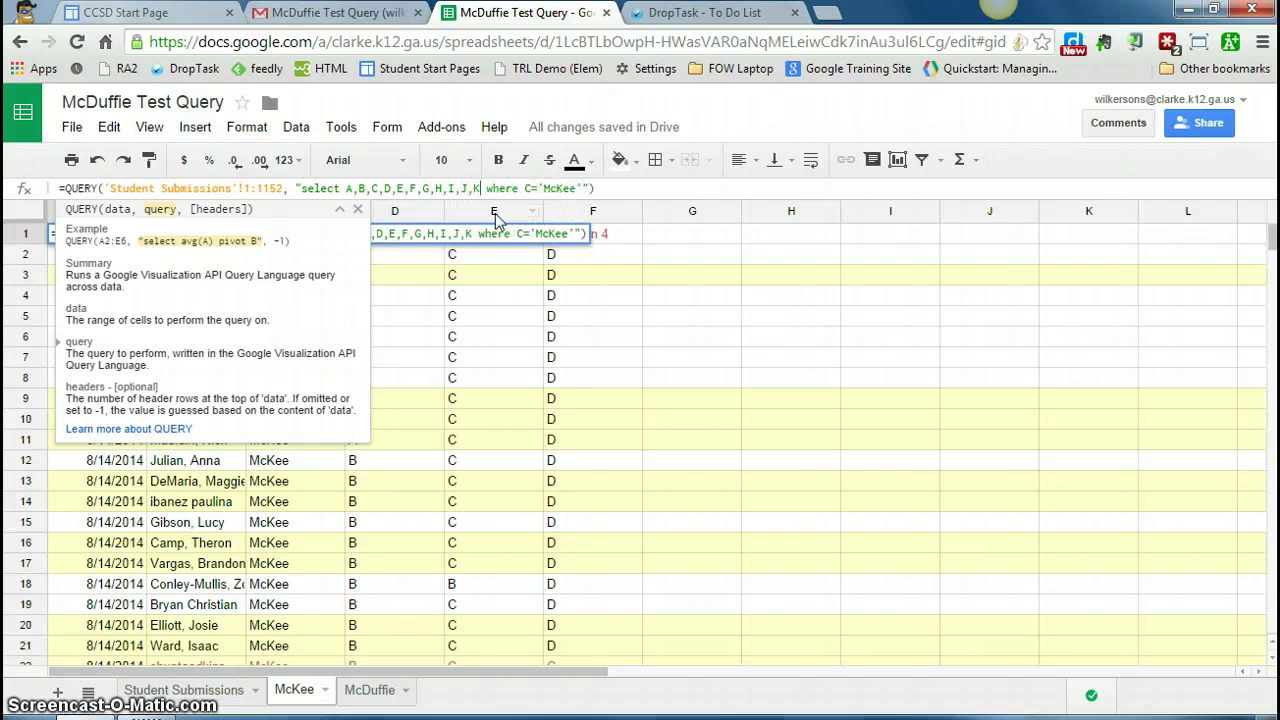
type(",M")
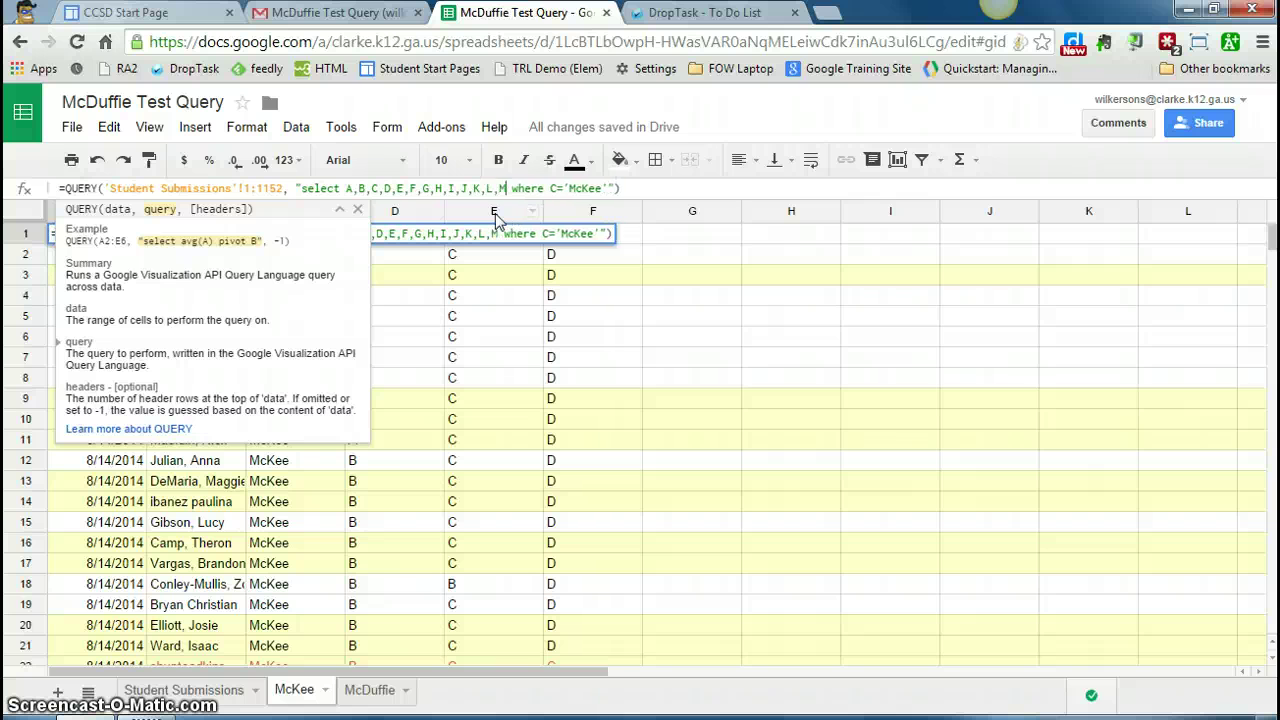
type(",N")
type(",O,P,Q")
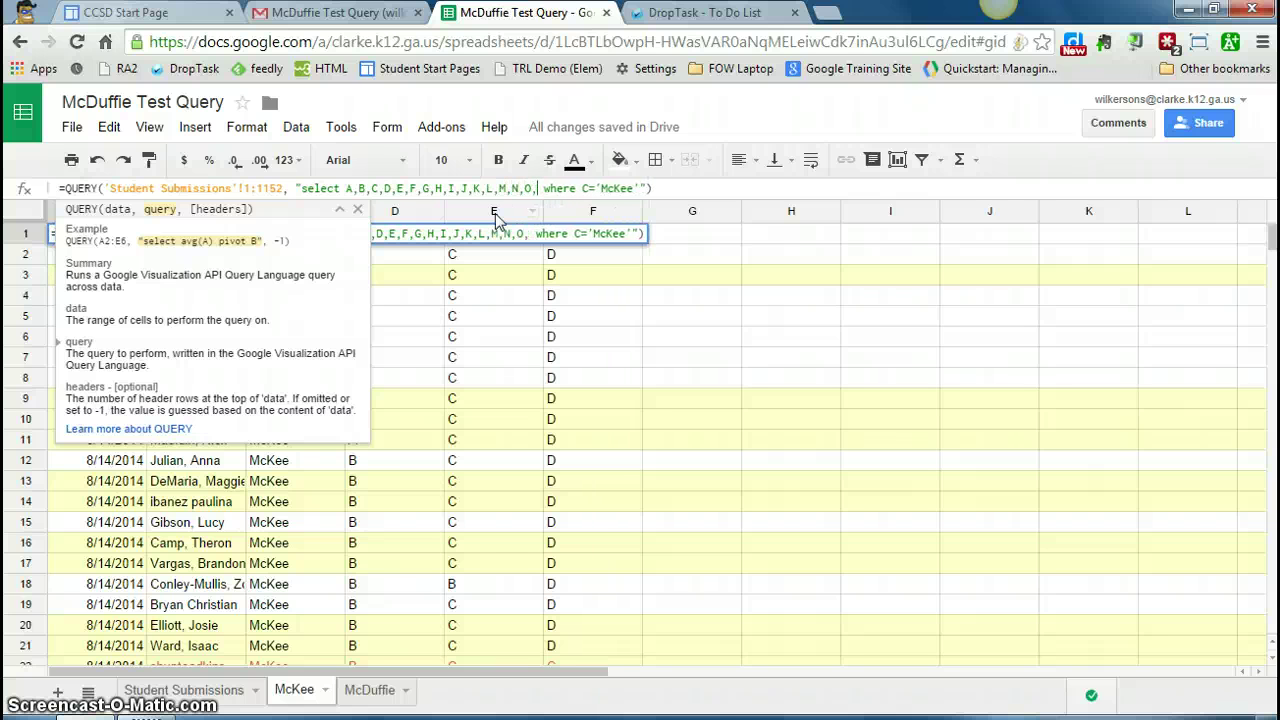
type(",R,S")
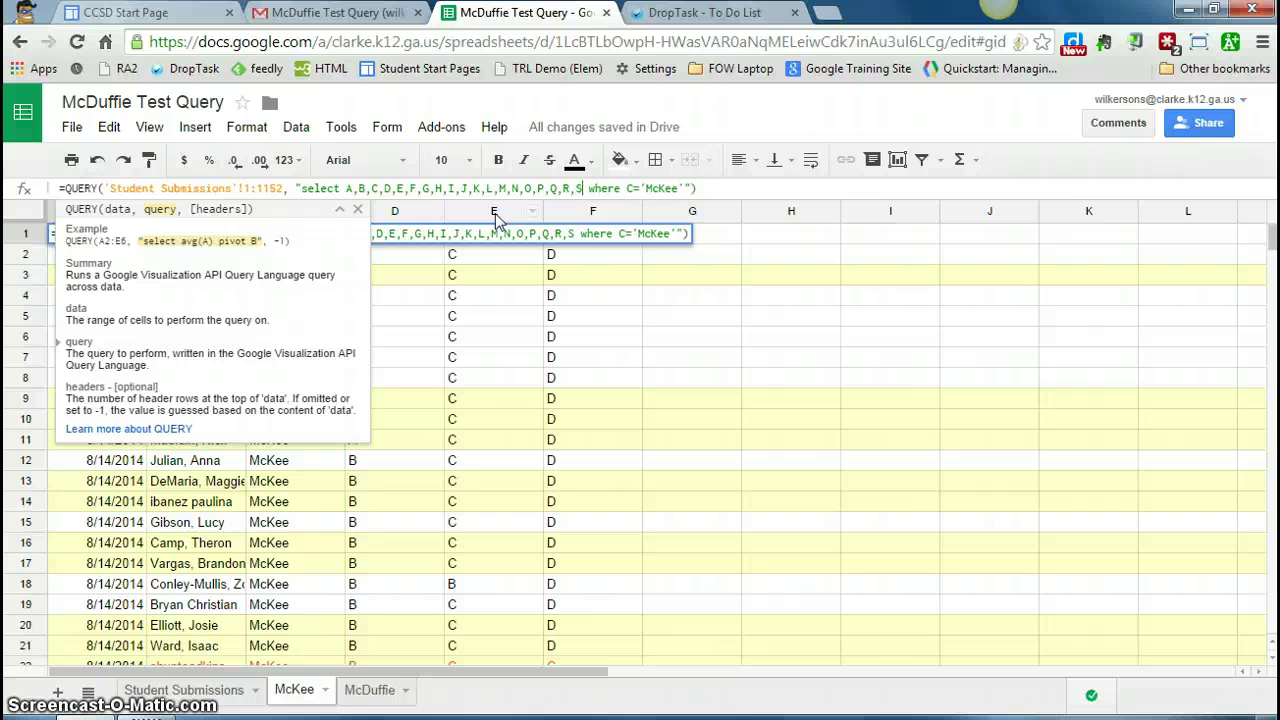
key("Return")
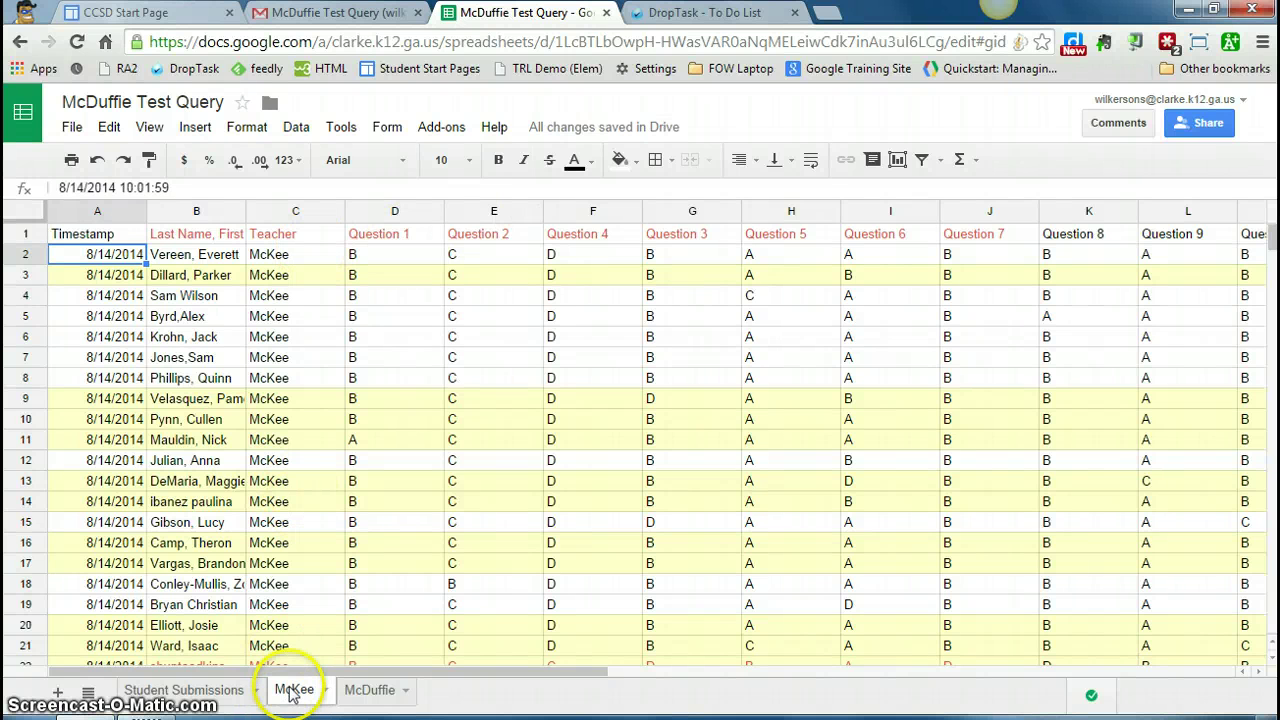
Step: Duplicate the first teacher's sheet together with its query formula
left_click(364, 692)
mouse_move(366, 697)
left_mouse_down()
mouse_move(314, 657)
mouse_move(383, 697)
left_mouse_up()
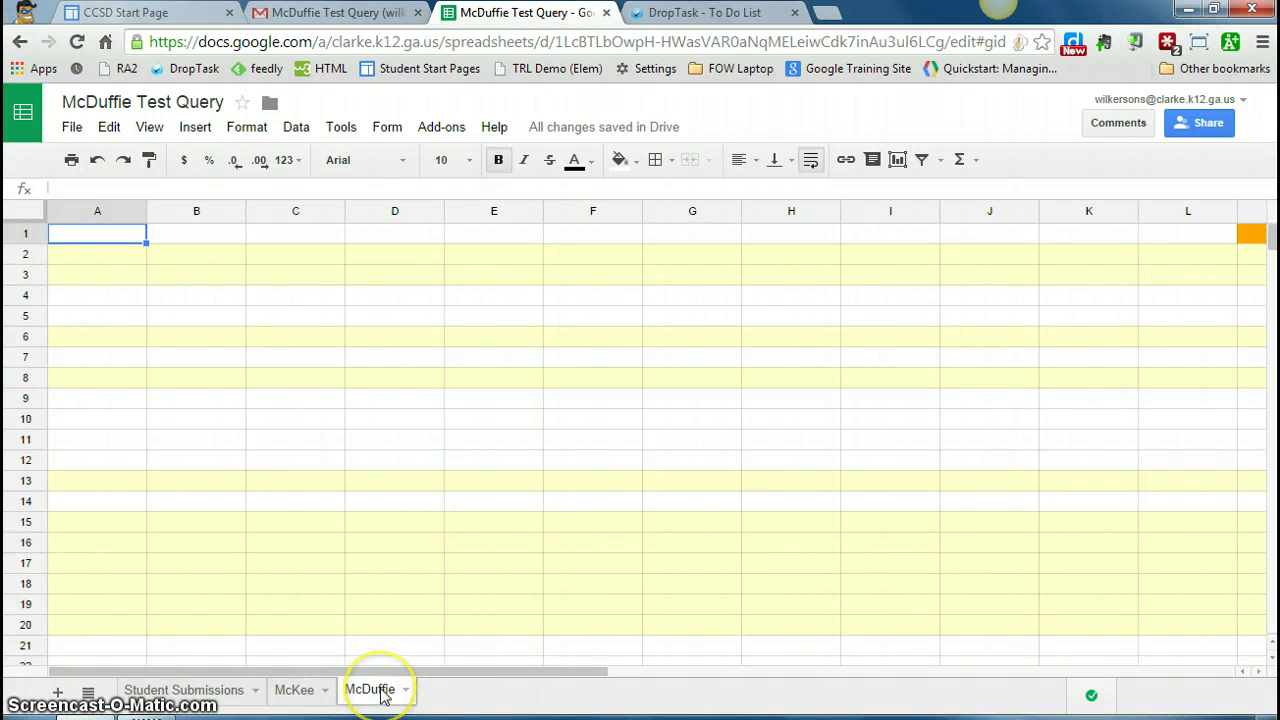
left_click(295, 690)
left_click(325, 692)
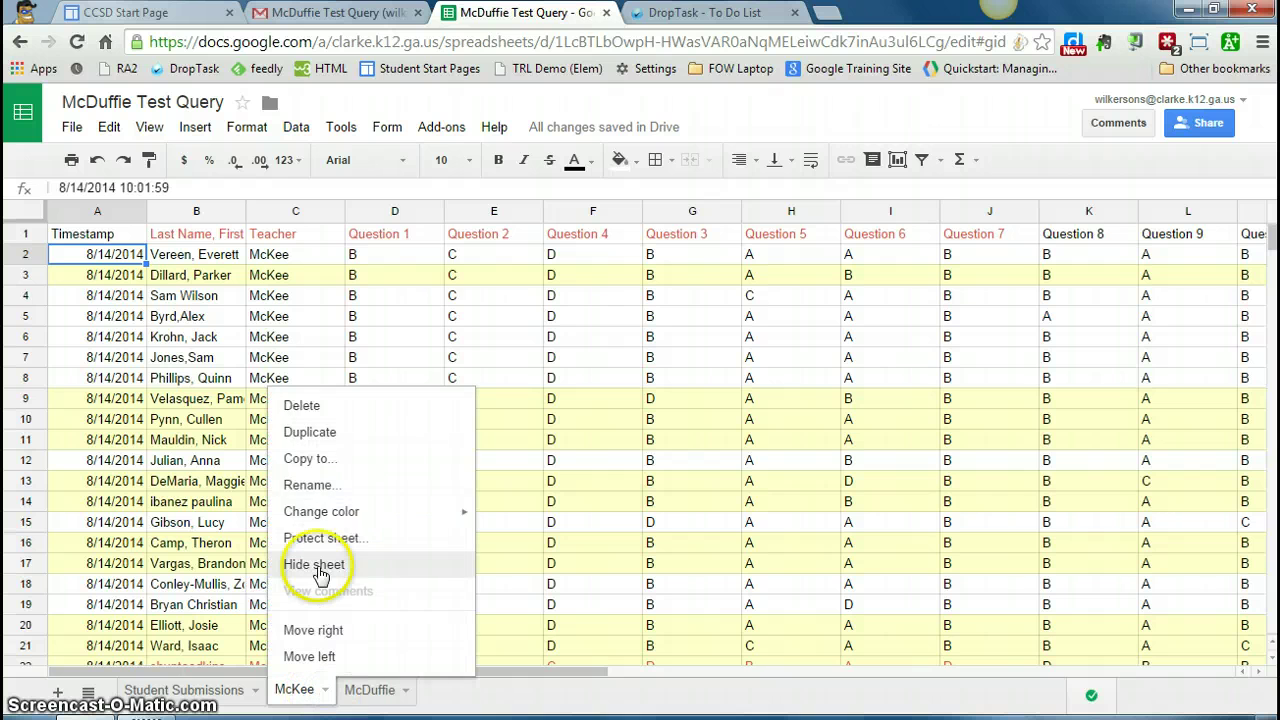
left_click(342, 438)
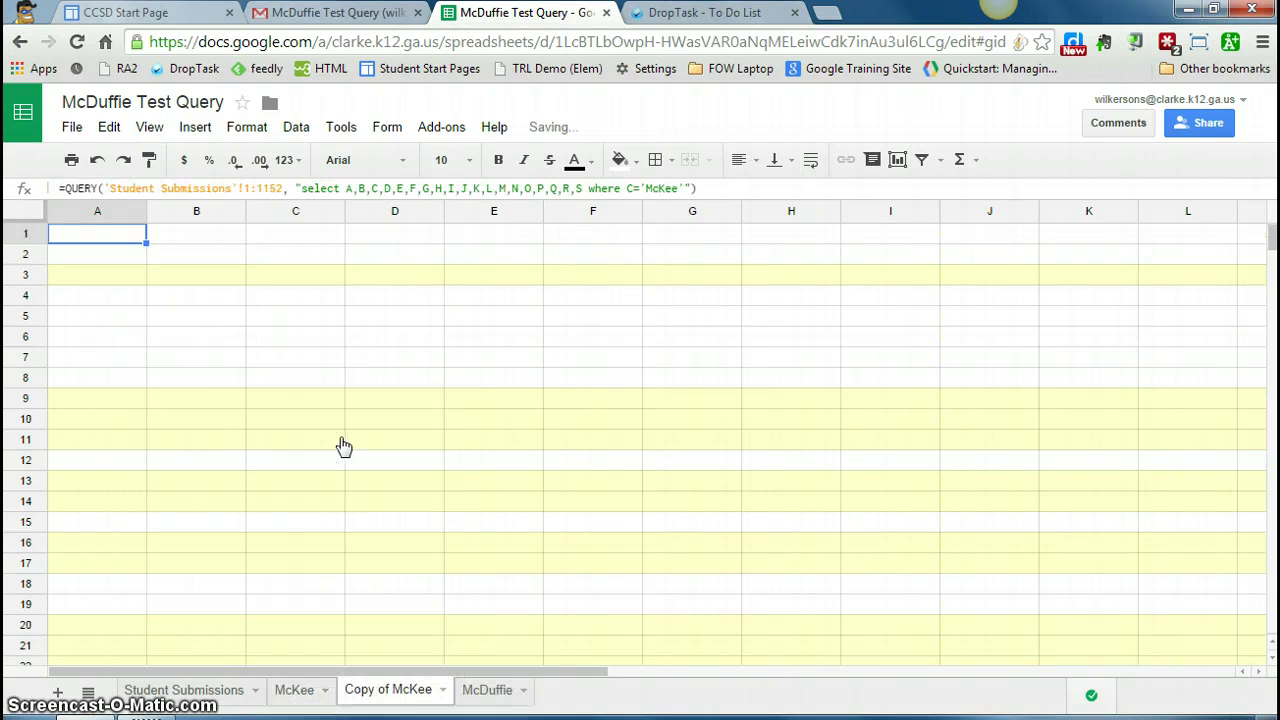
Step: Copy the second teacher's surname from cell C69 in the Teacher column of the Student Submissions sheet
left_click(183, 689)
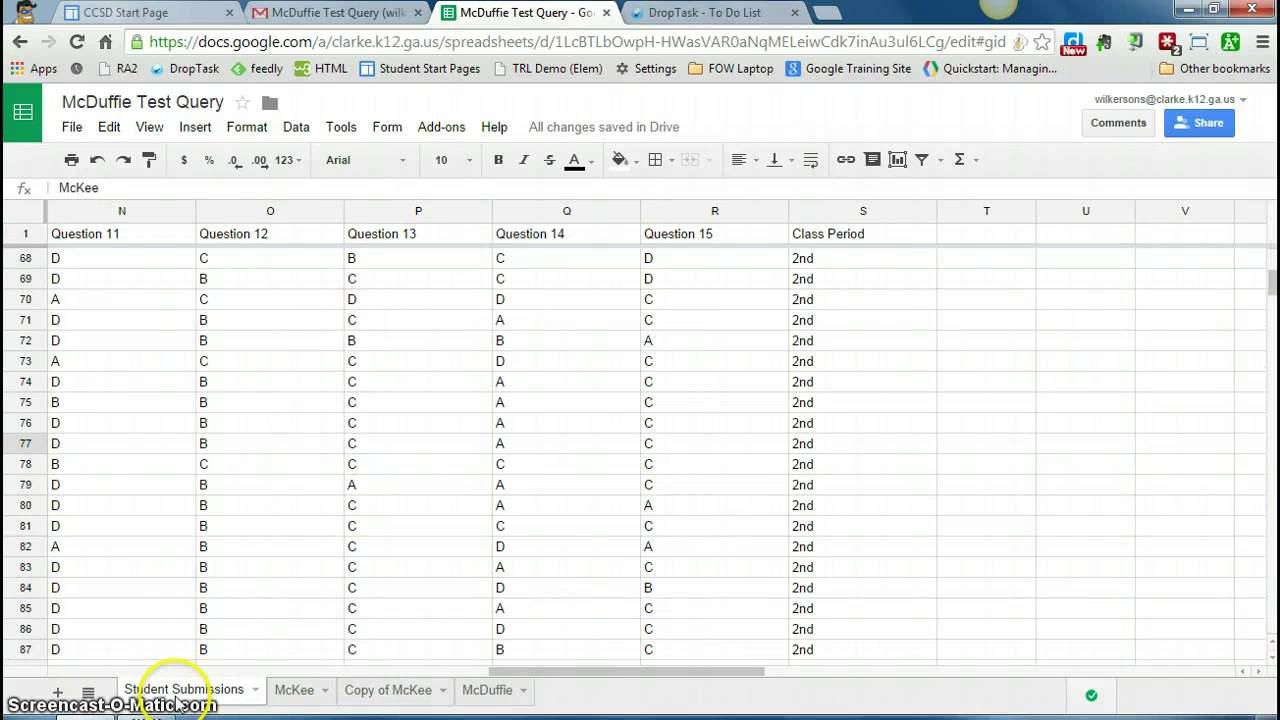
left_click_drag(528, 672, 520, 672)
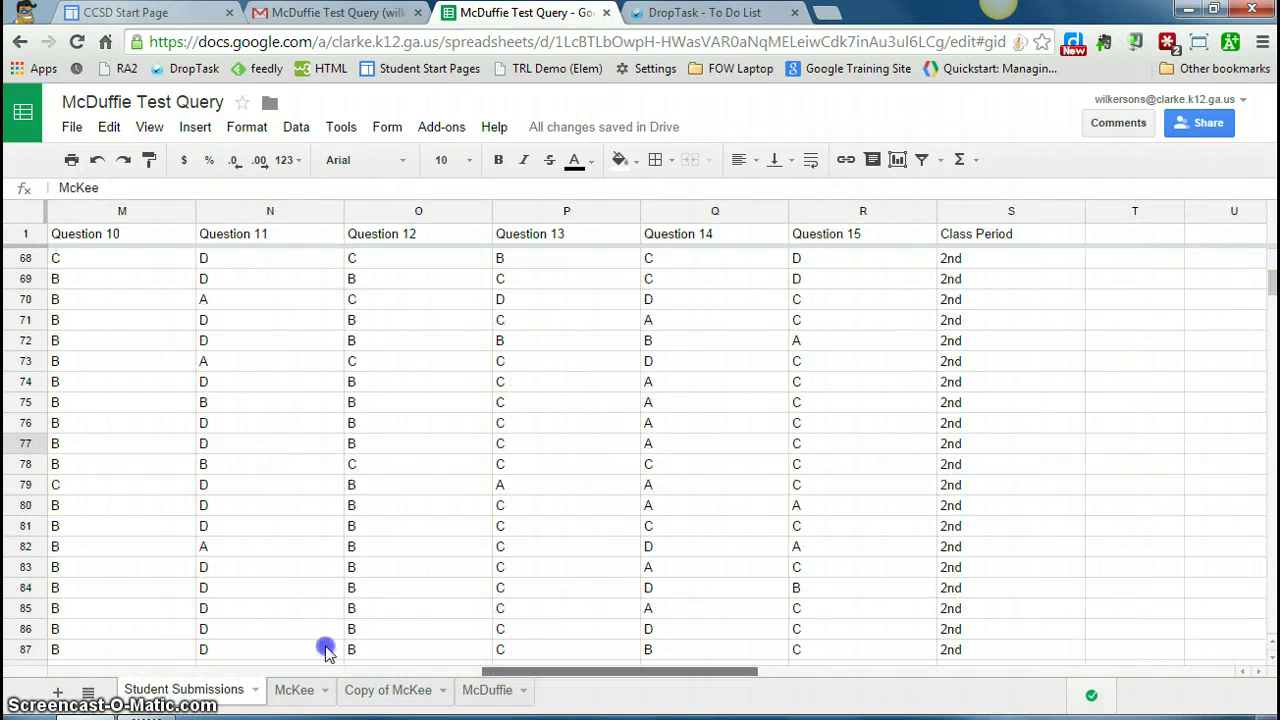
left_click_drag(326, 648, 82, 645)
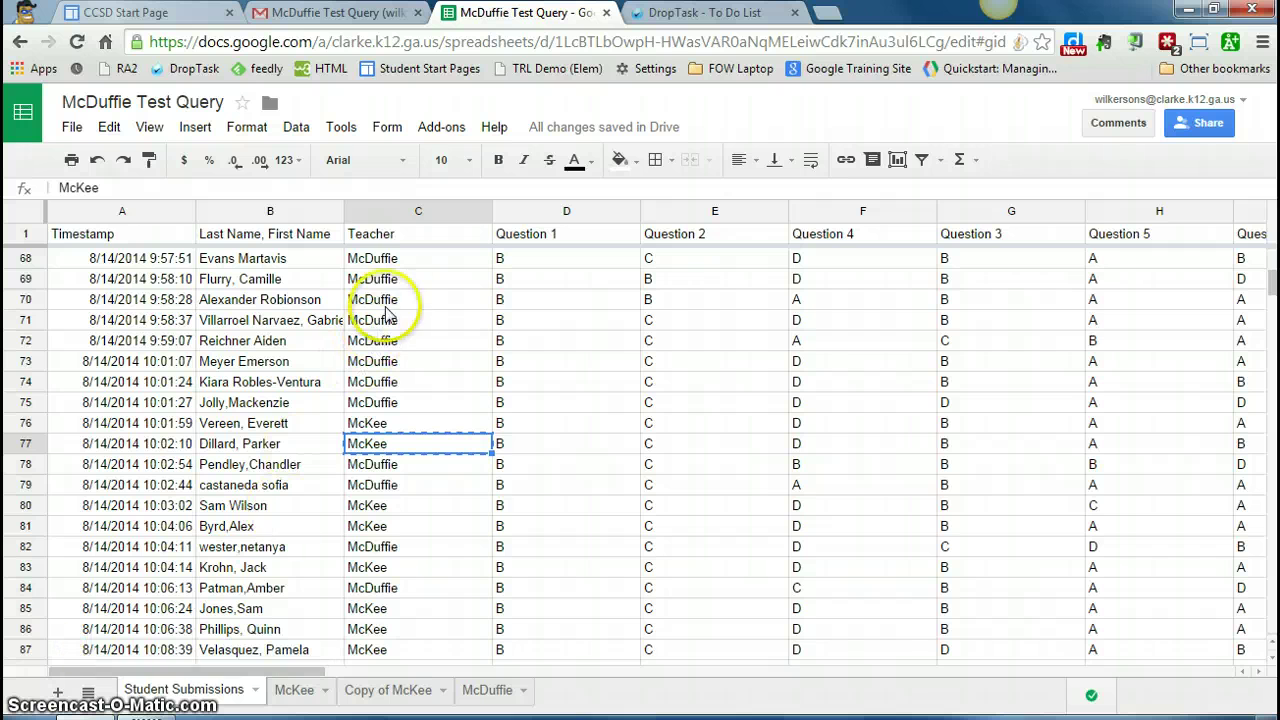
left_click(406, 280)
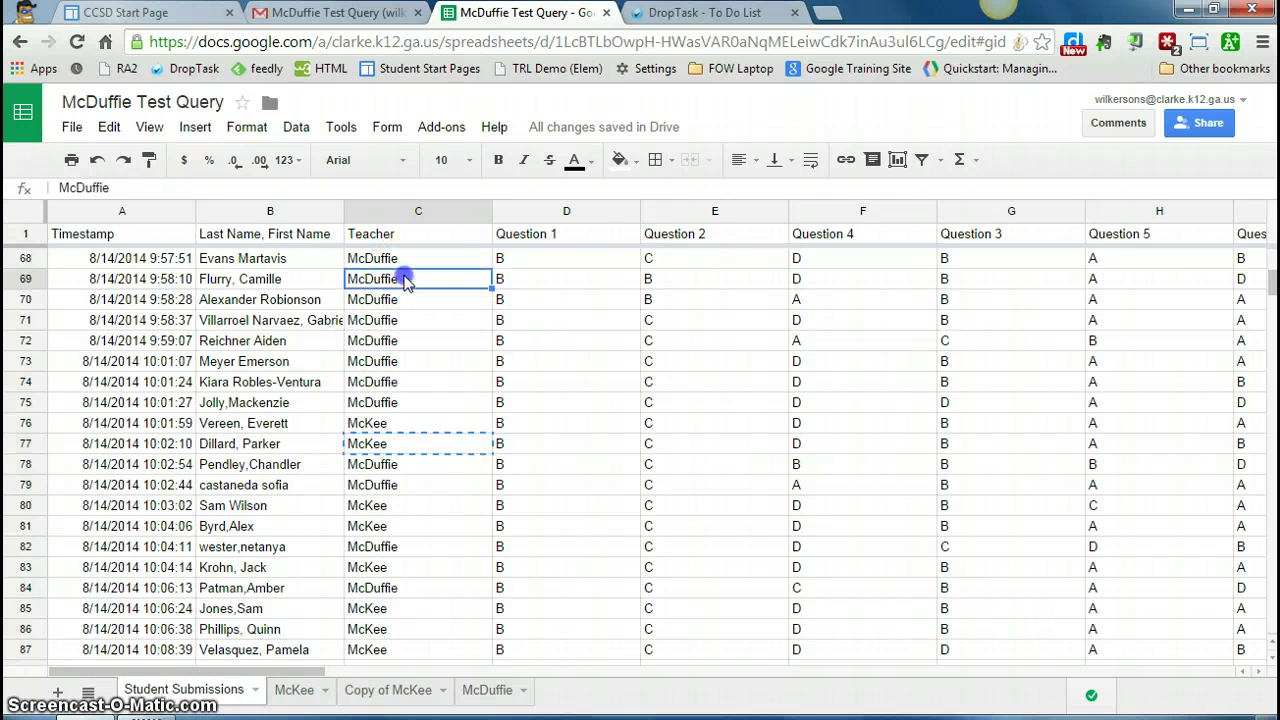
key("ctrl+c")
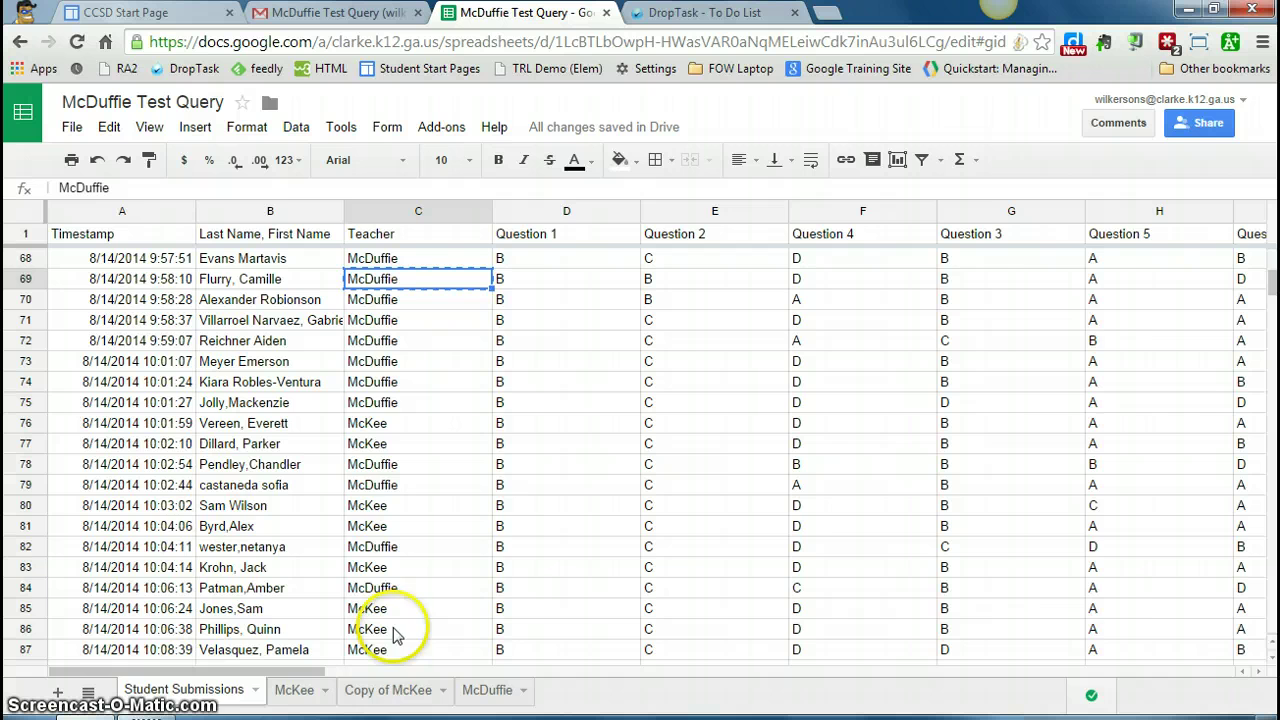
Step: Replace the surname in the duplicated sheet's query condition with the copied surname of the second teacher, keeping the single quotes
left_click(387, 692)
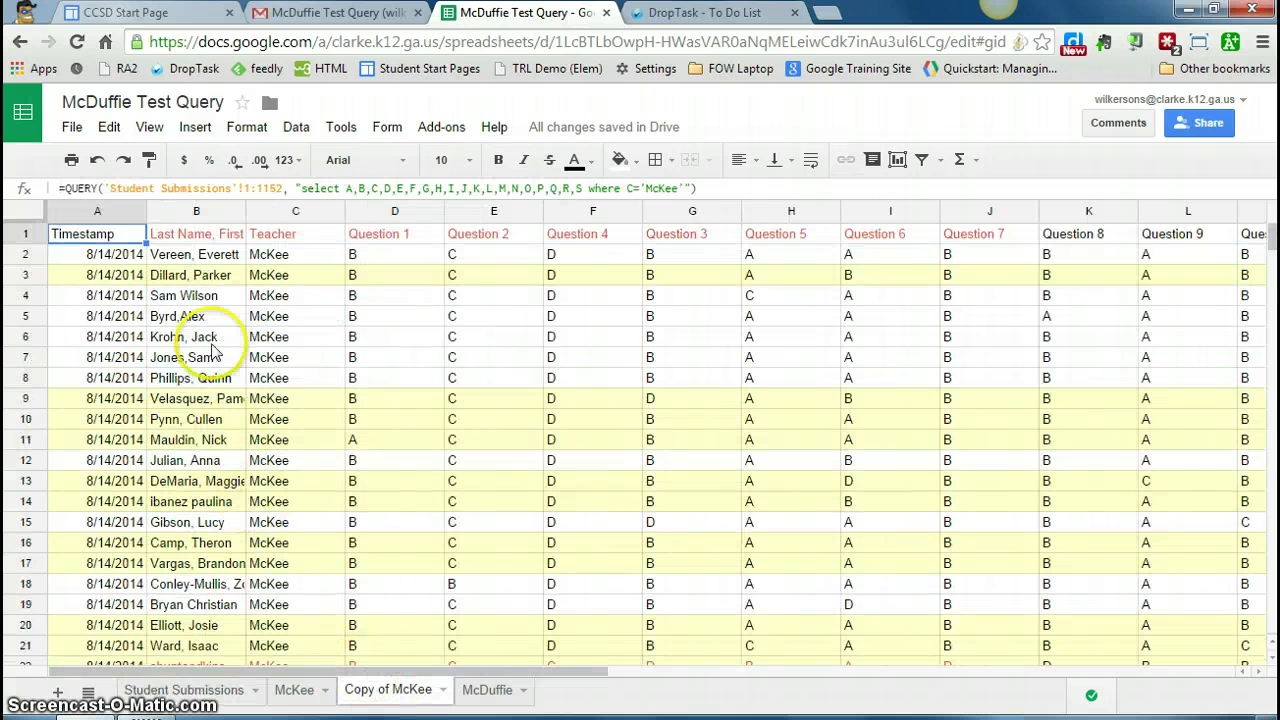
left_click(646, 188)
left_click_drag(646, 188, 675, 188)
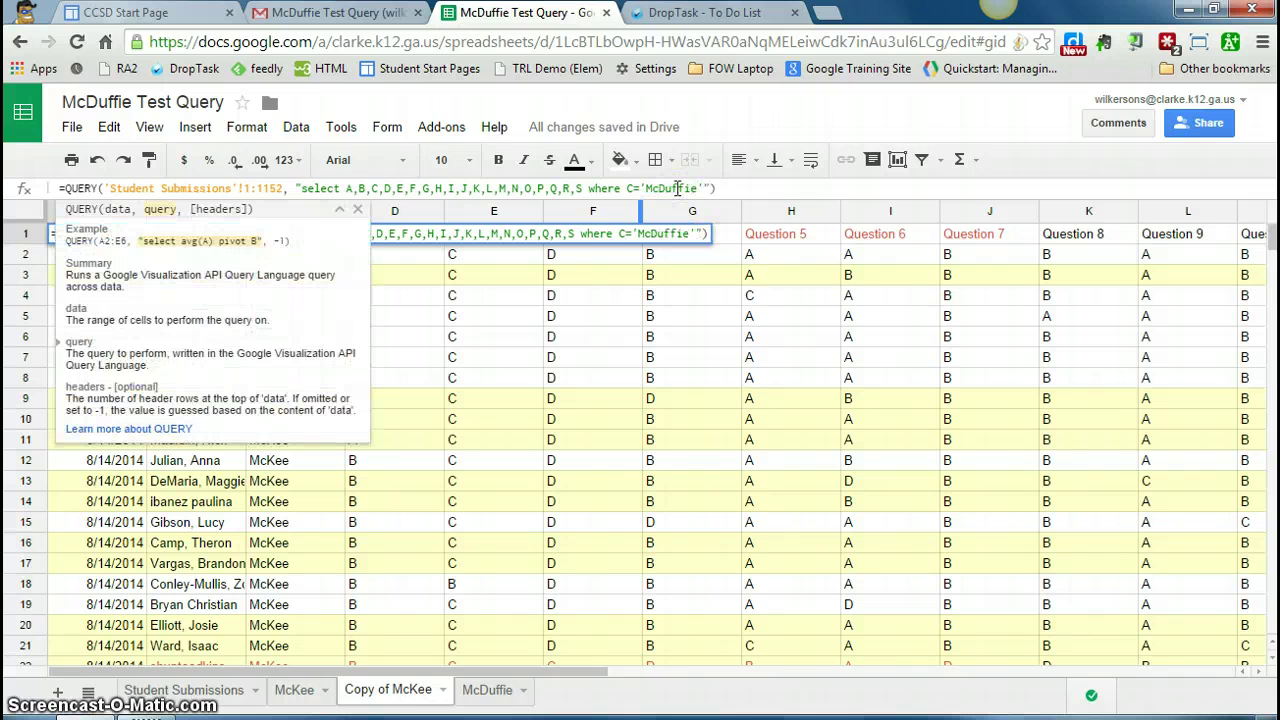
key("Return")
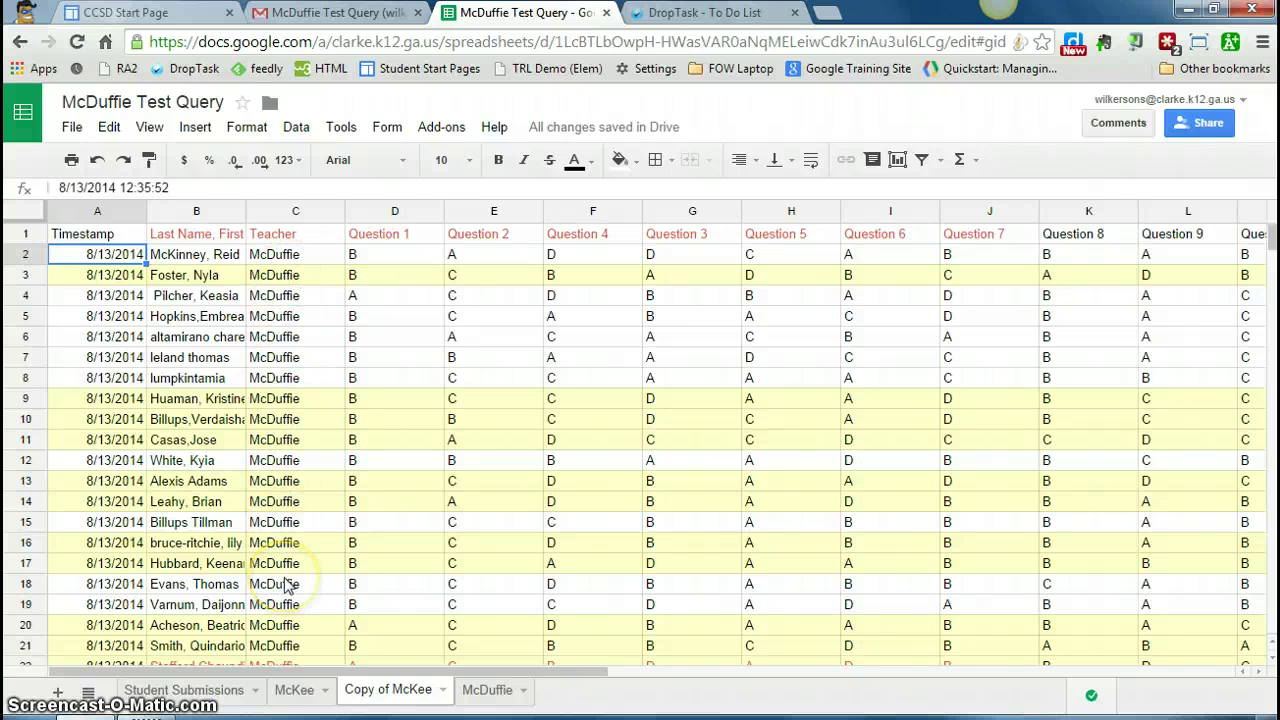
Step: Rename the duplicated sheet to the second teacher's surname followed directly by the number 2
double_click(392, 690)
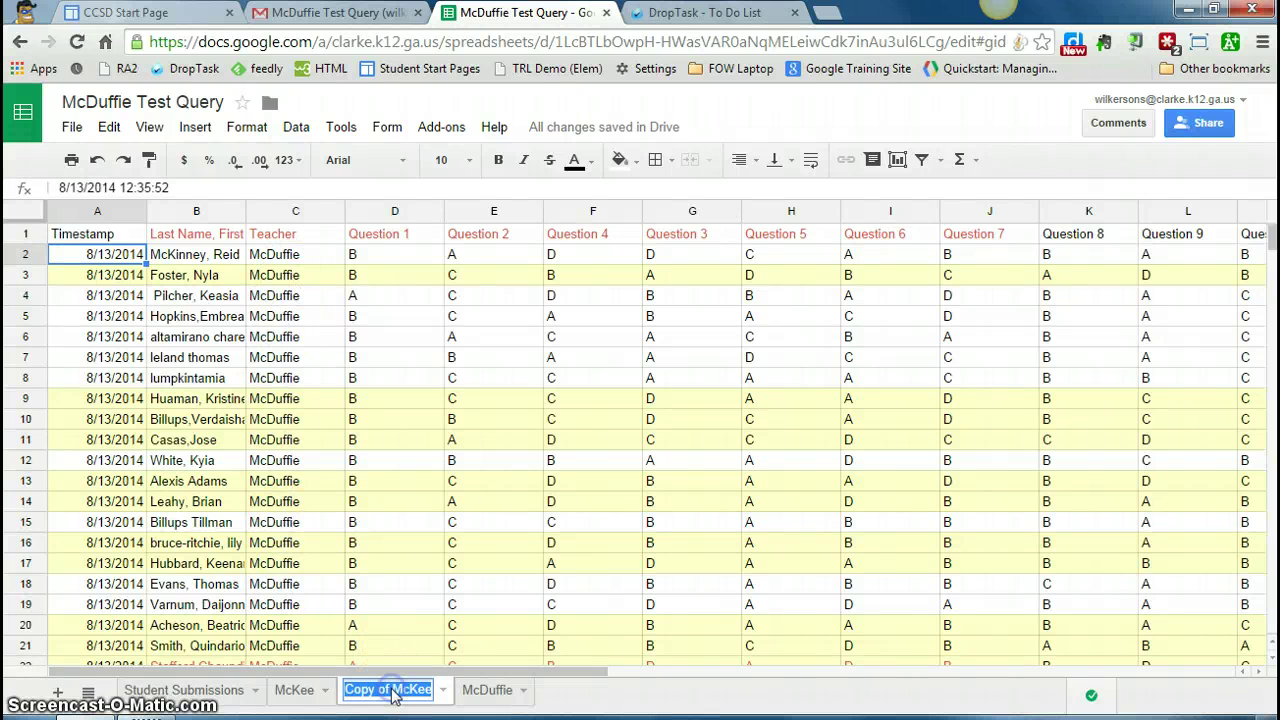
type("MdDu")
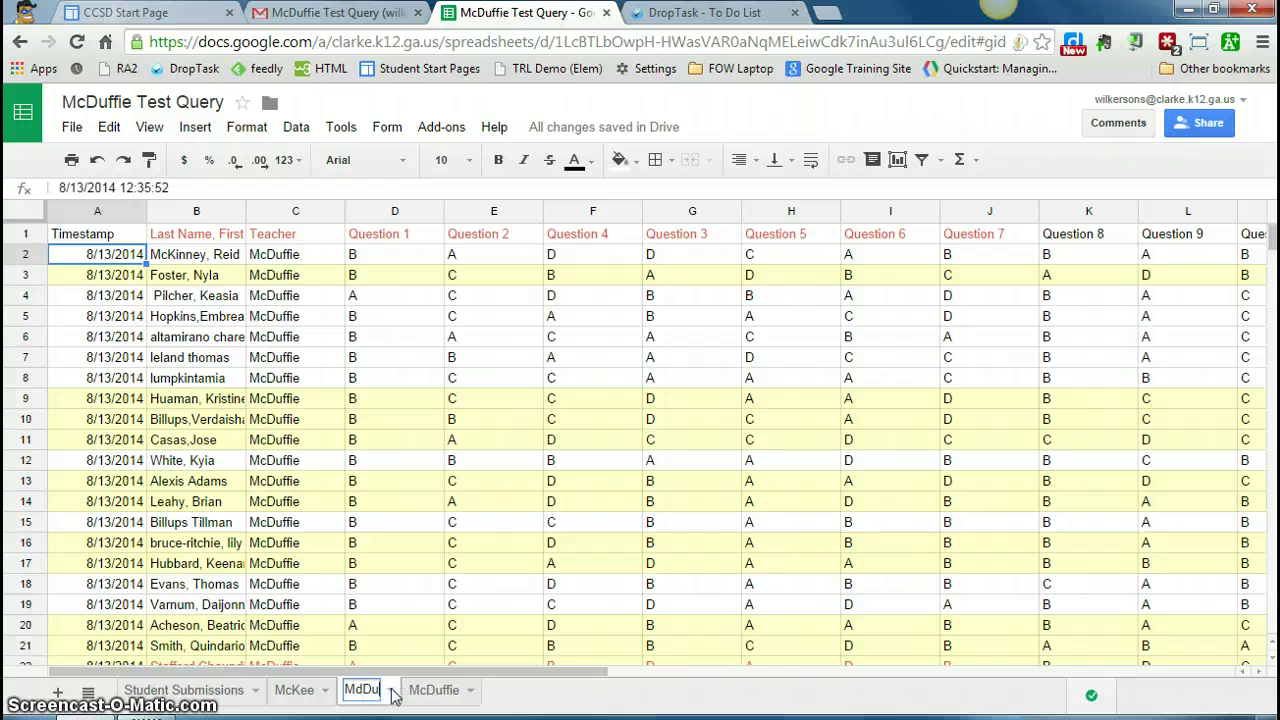
key("BackSpace")
key("BackSpace")
type("cDuffie")
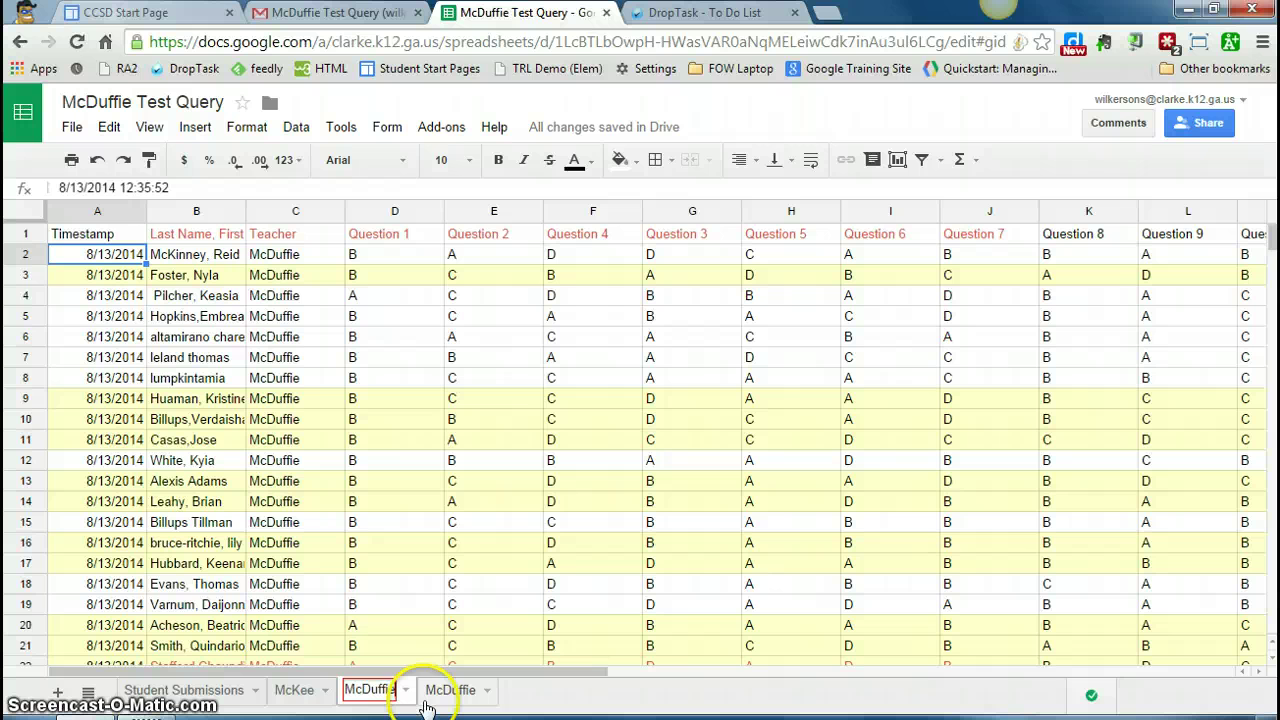
type("2")
key("Return")
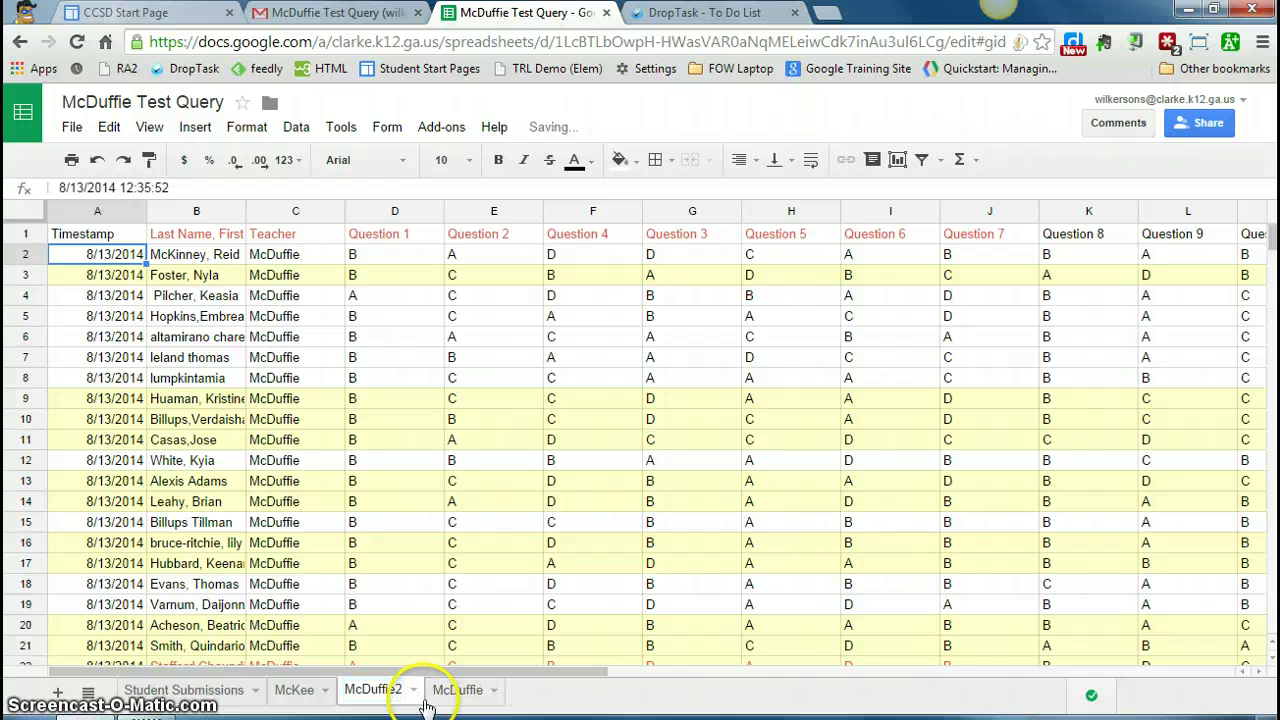